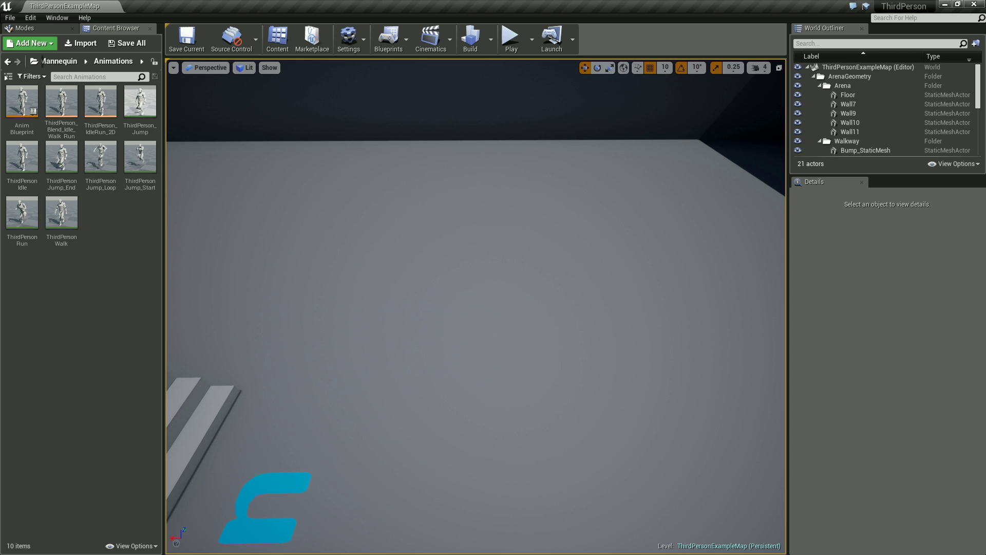
# - Add a new Blueprint Class with Character as its parent, named CharBlueprint
pyautogui.moveTo(476, 305); pyautogui.dragTo(476, 305, button='right')
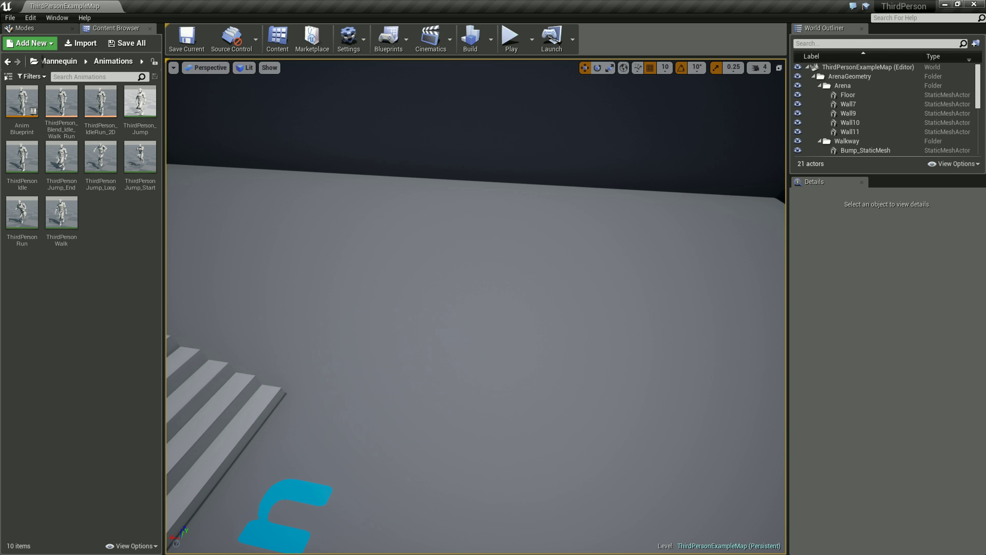
pyautogui.rightClick(113, 215)
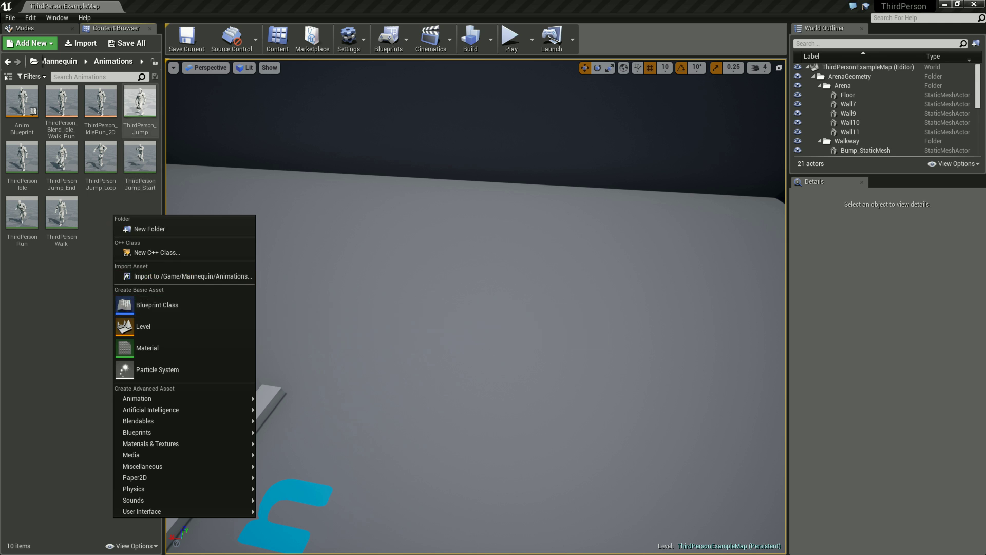
pyautogui.click(157, 305)
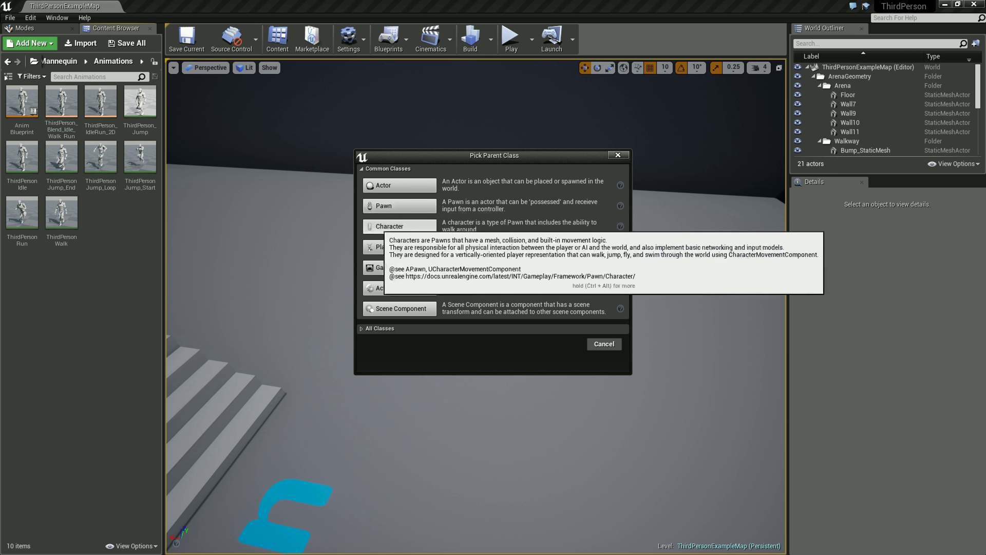
pyautogui.click(400, 226)
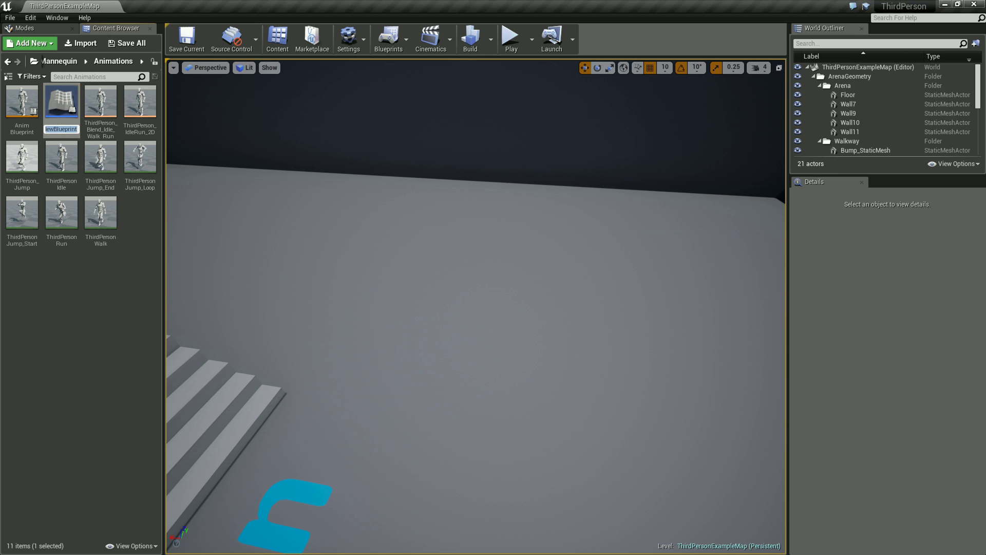
pyautogui.write('Char')
pyautogui.write('Blueprint')
pyautogui.press('Return')
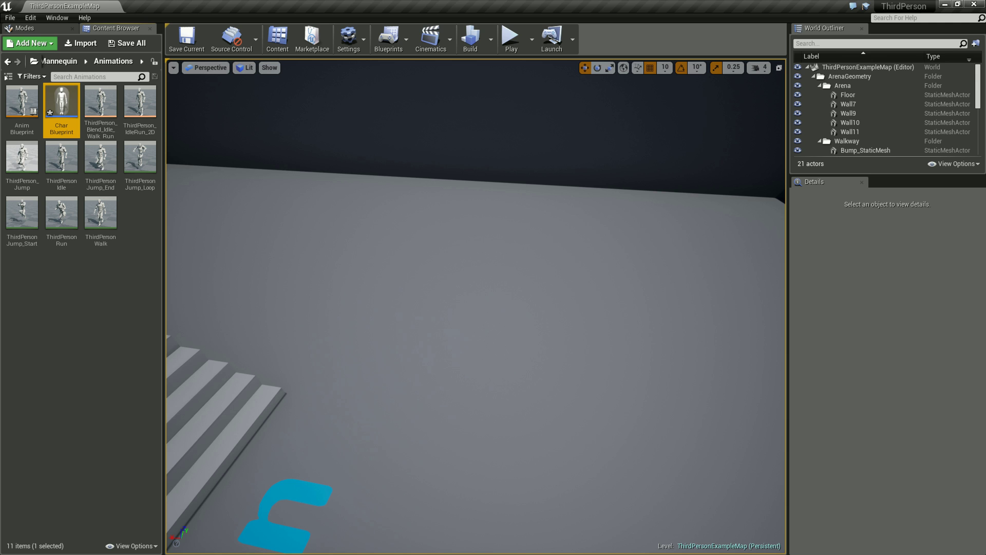
# - Open CharBlueprint and inspect the CapsuleComponent, ArrowComponent and Mesh properties
pyautogui.doubleClick(61, 103)
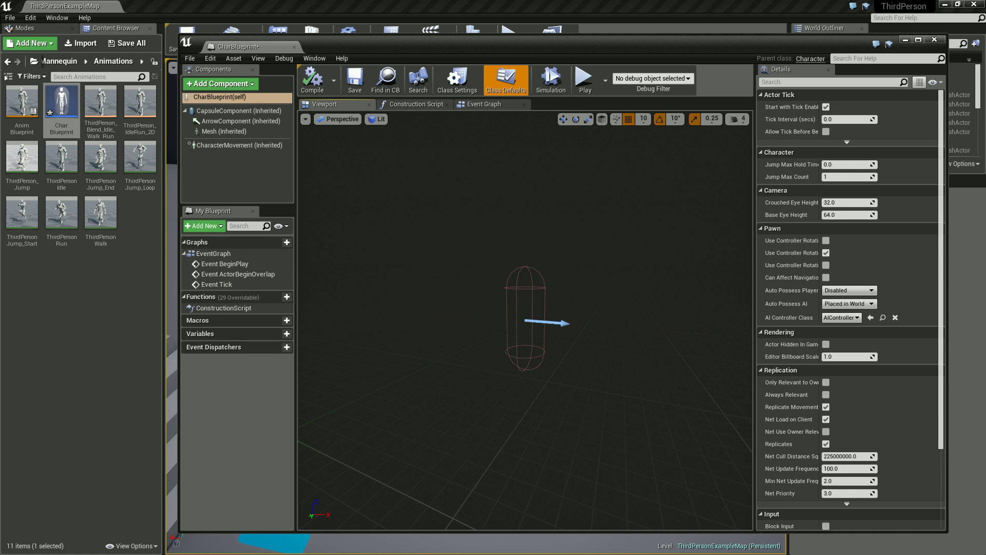
pyautogui.moveTo(524, 318); pyautogui.dragTo(514, 308, button='right')
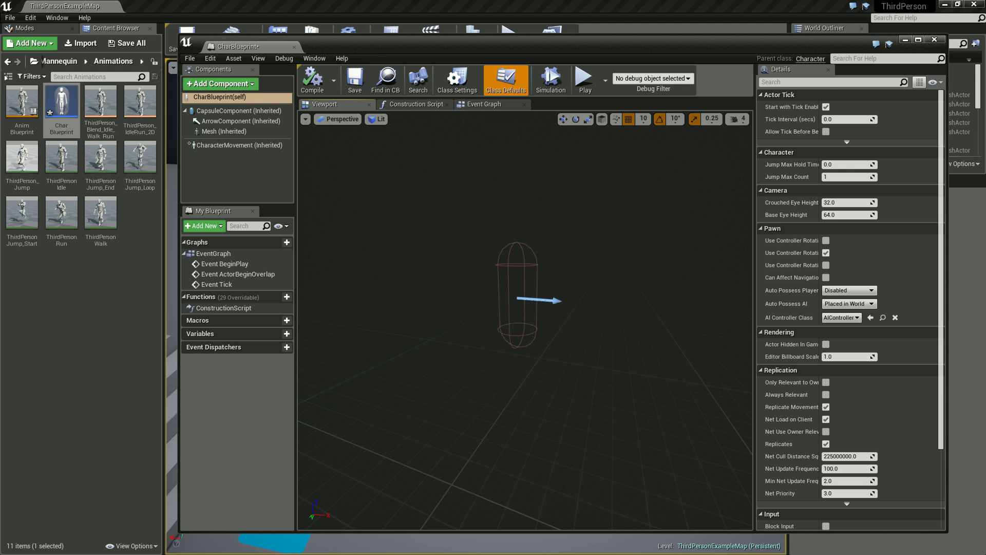
pyautogui.scroll(-3, 796, 164)
pyautogui.scroll(3, 847, 308)
pyautogui.click(237, 111)
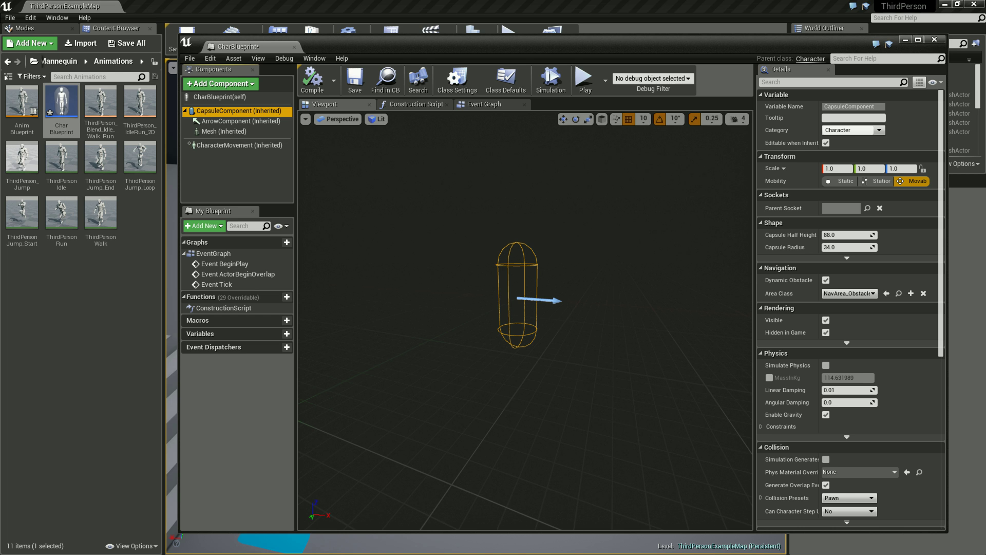
pyautogui.moveTo(525, 318); pyautogui.dragTo(525, 319, button='right')
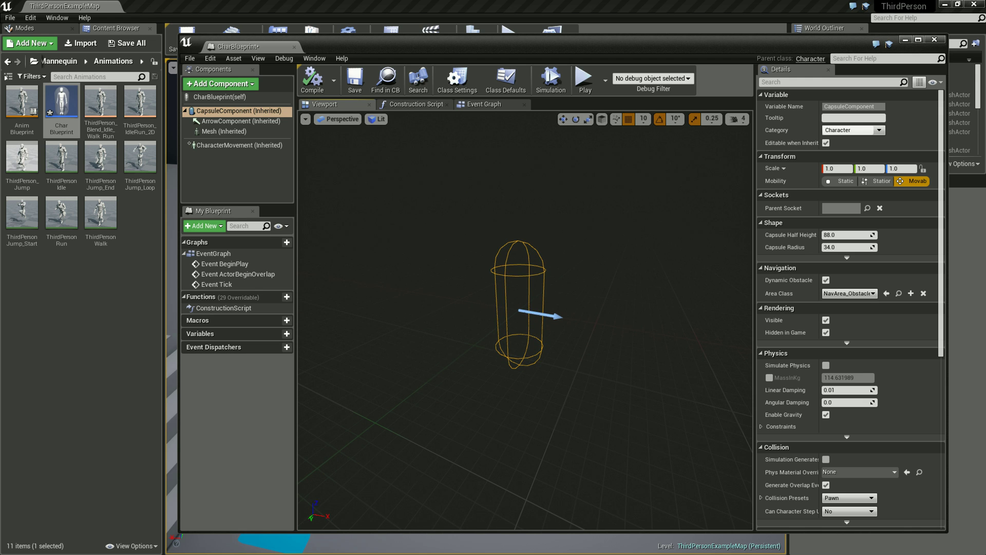
pyautogui.click(240, 121)
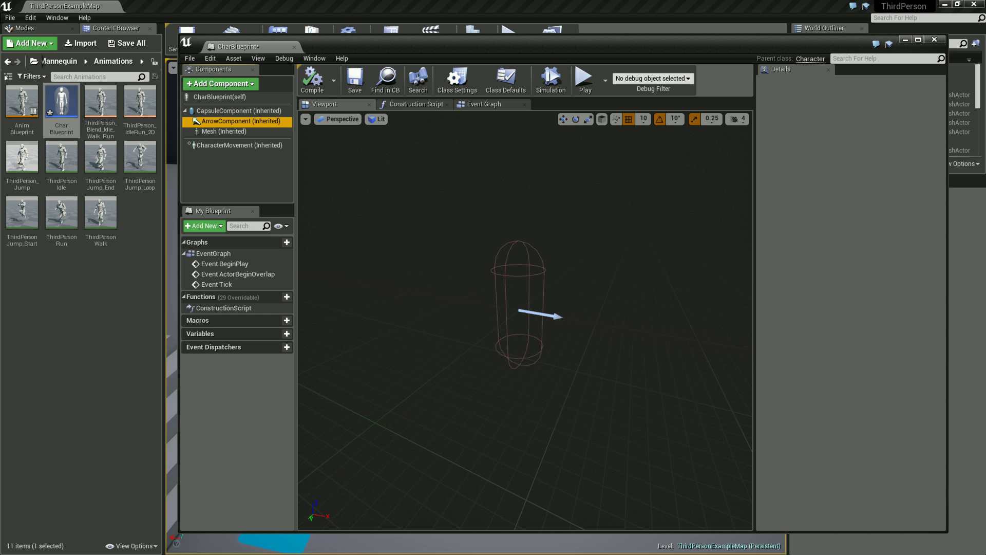
pyautogui.click(224, 132)
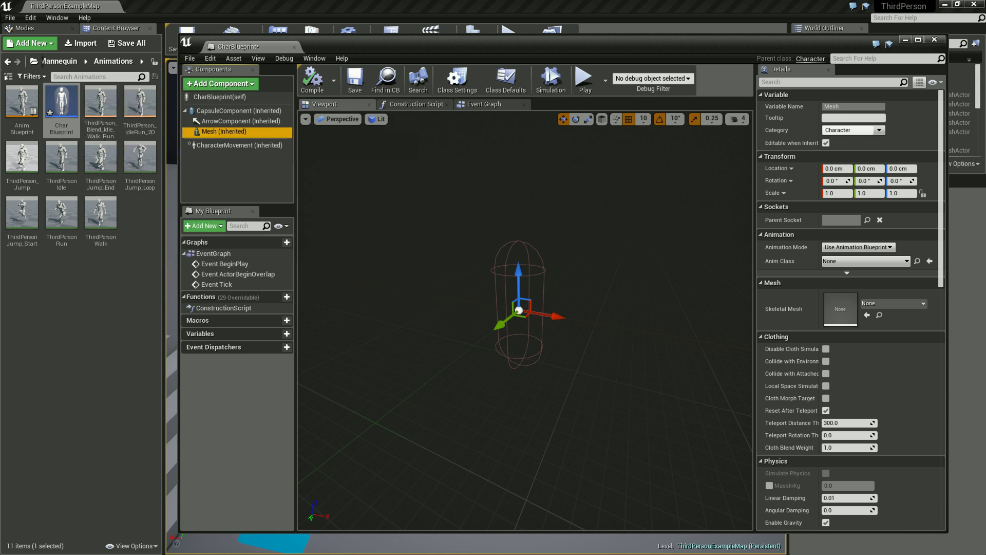
# - Move the editor window aside and browse the Content Browser to Mannequin > Character > Mesh
pyautogui.click(59, 61)
pyautogui.moveTo(462, 45); pyautogui.dragTo(461, 39)
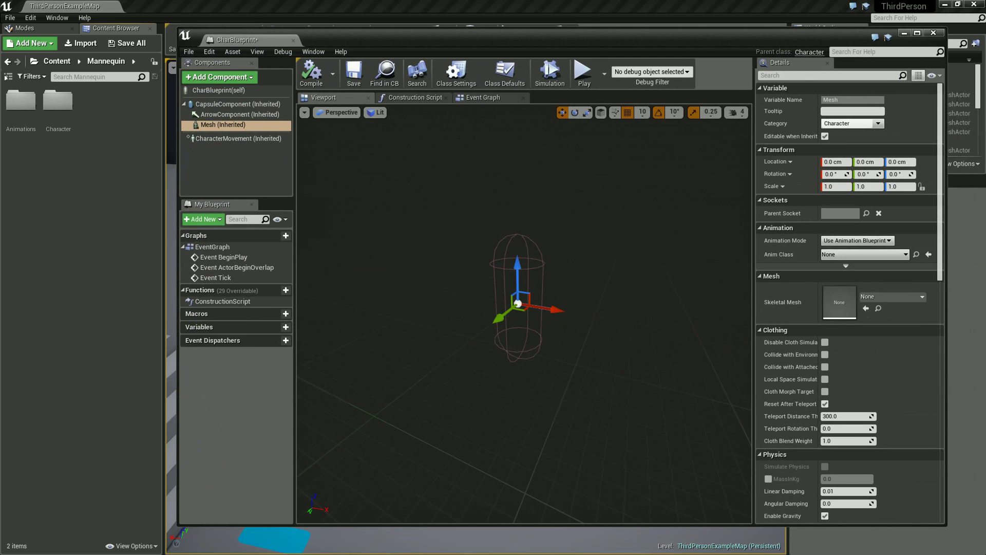
pyautogui.doubleClick(359, 40)
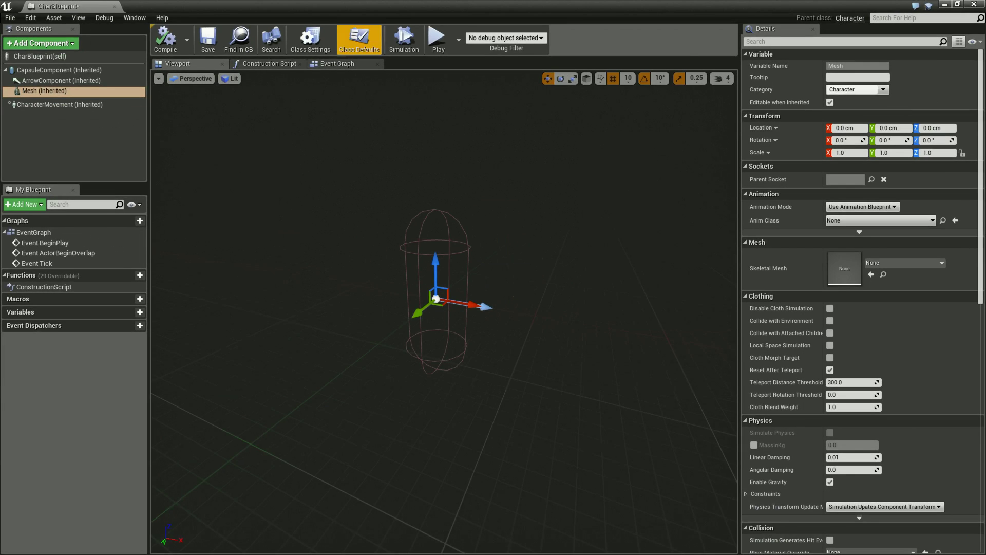
pyautogui.press('super+Down')
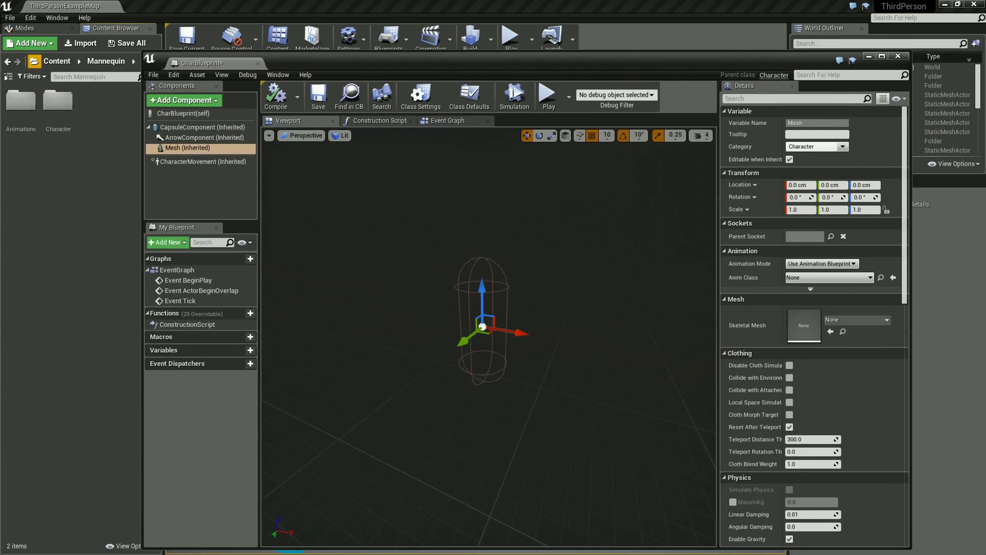
pyautogui.moveTo(334, 63); pyautogui.dragTo(350, 62)
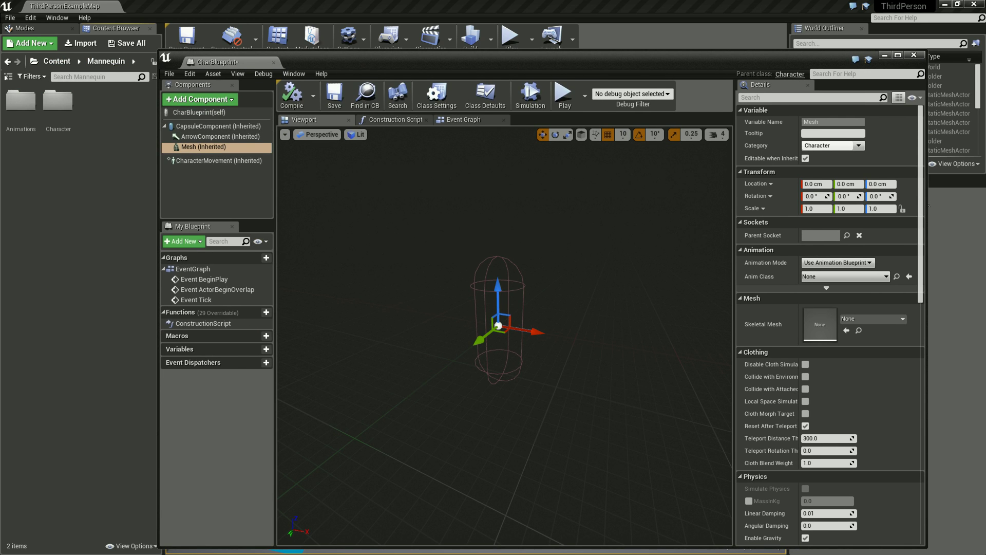
pyautogui.doubleClick(58, 102)
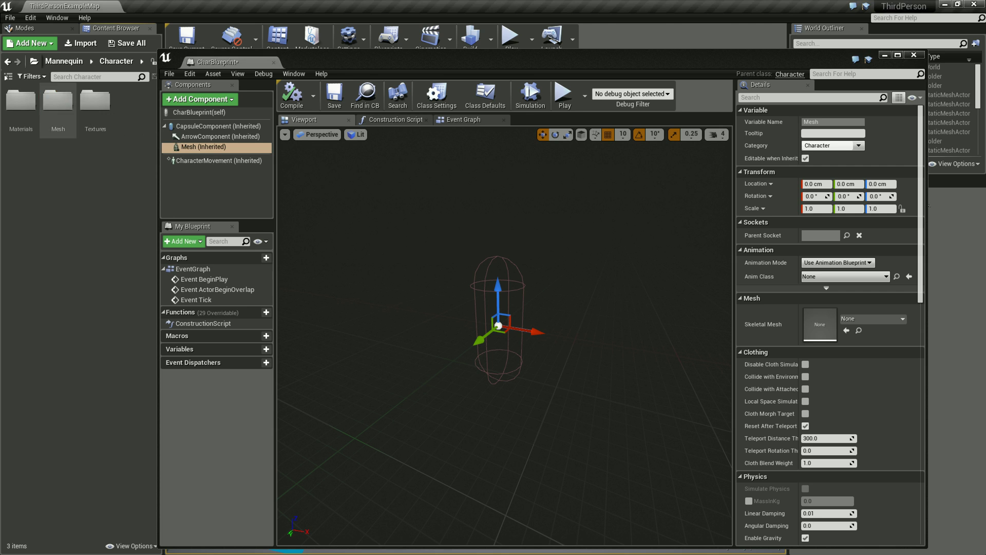
pyautogui.doubleClick(58, 102)
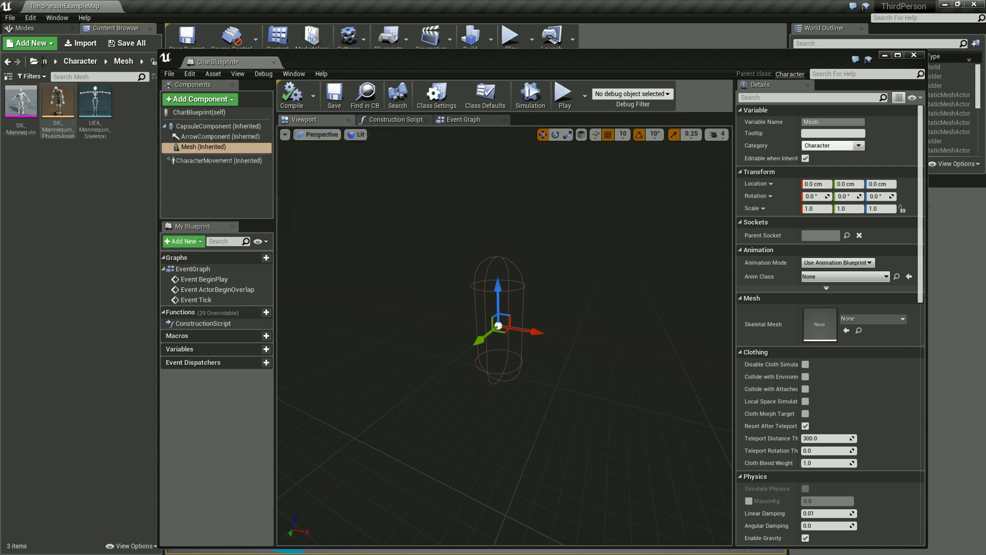
# - Assign SK_Mannequin as the Mesh component's Skeletal Mesh
pyautogui.moveTo(58, 103); pyautogui.dragTo(820, 324)
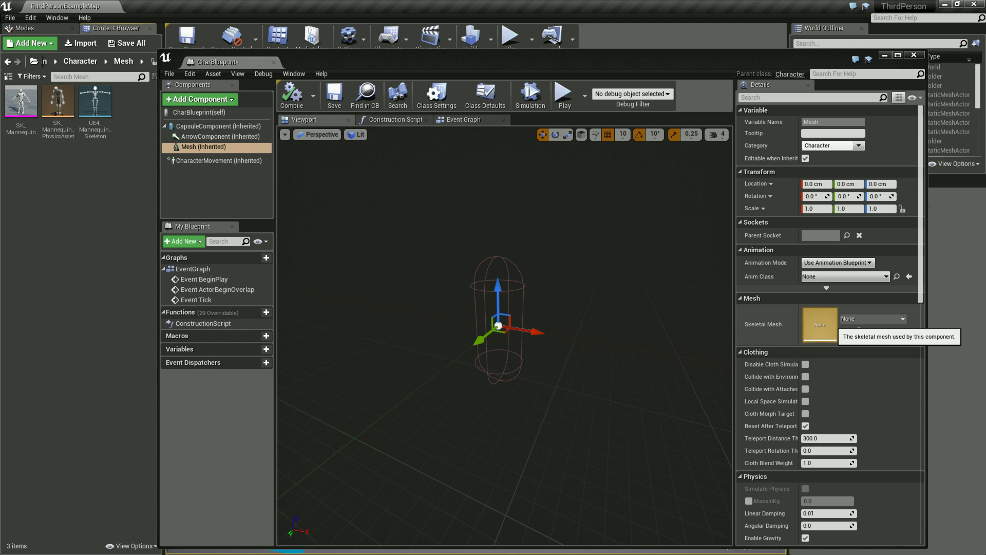
pyautogui.moveTo(819, 324); pyautogui.dragTo(842, 329)
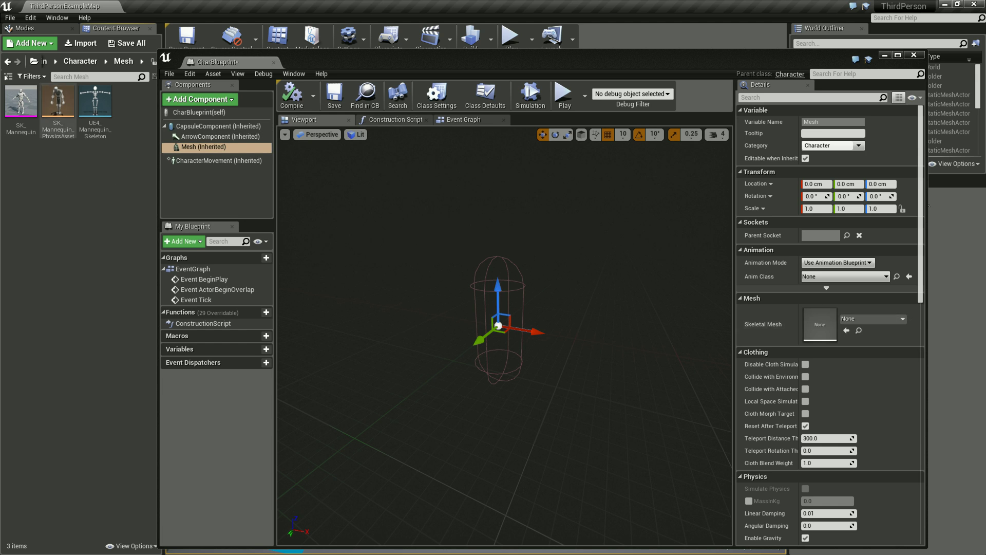
pyautogui.click(21, 102)
pyautogui.moveTo(21, 102); pyautogui.dragTo(820, 324)
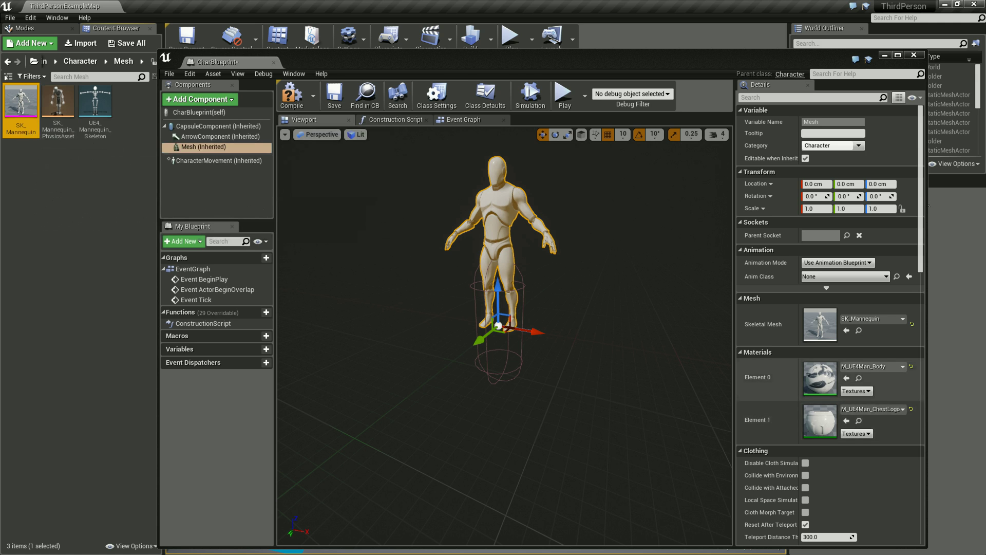
# - Scroll through all Mesh Details sections, widening the name column, then return to Transform
pyautogui.scroll(-4, 770, 372)
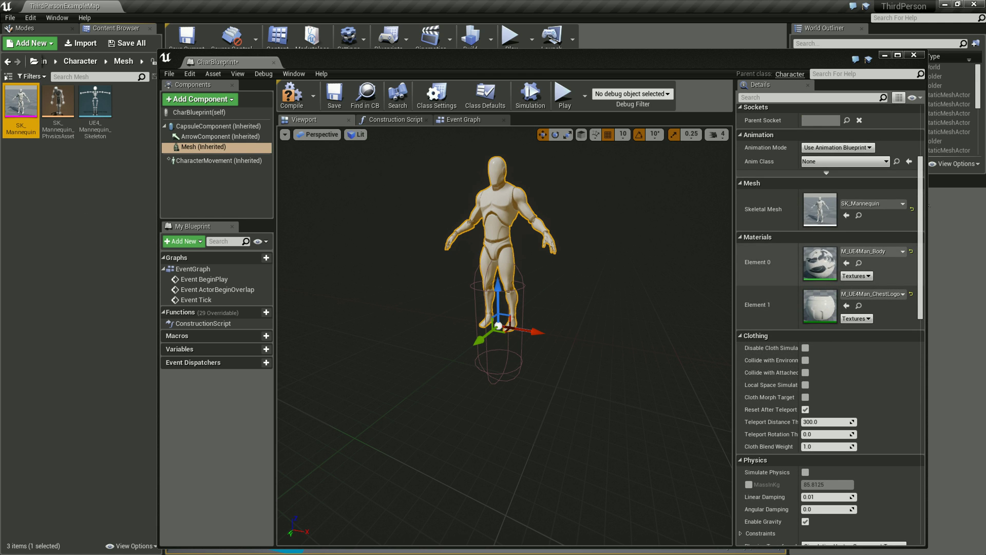
pyautogui.scroll(-1, 770, 282)
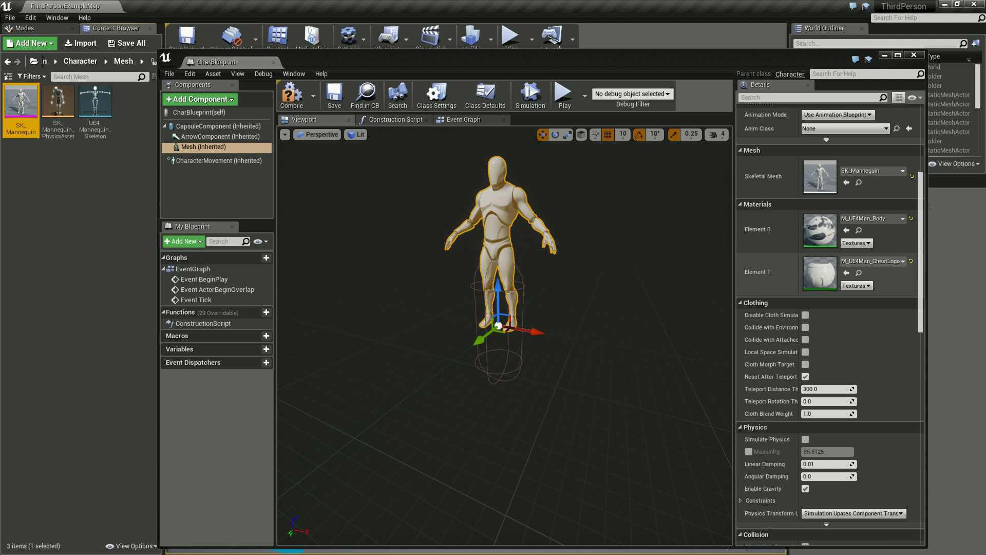
pyautogui.scroll(-1, 771, 282)
pyautogui.scroll(-1, 770, 282)
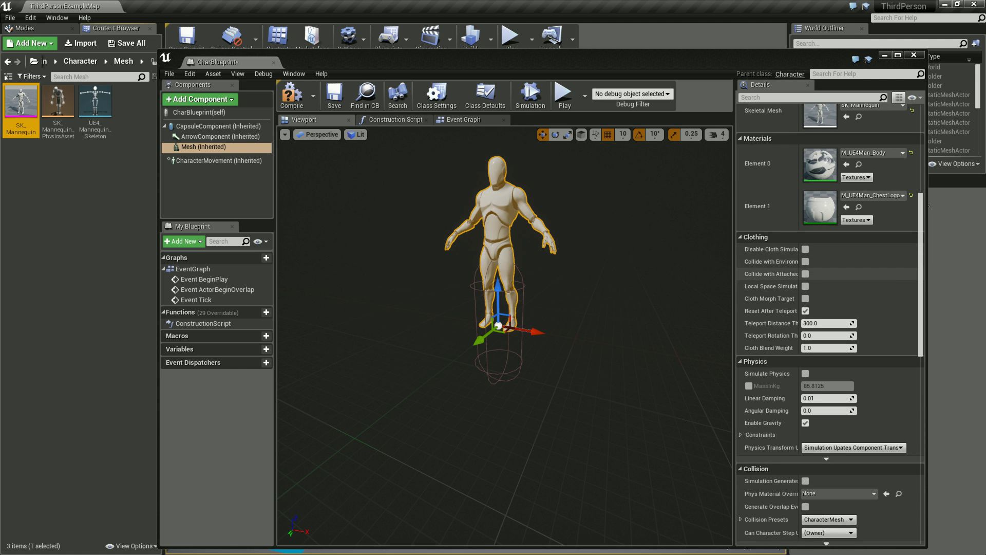
pyautogui.moveTo(800, 249); pyautogui.dragTo(826, 249)
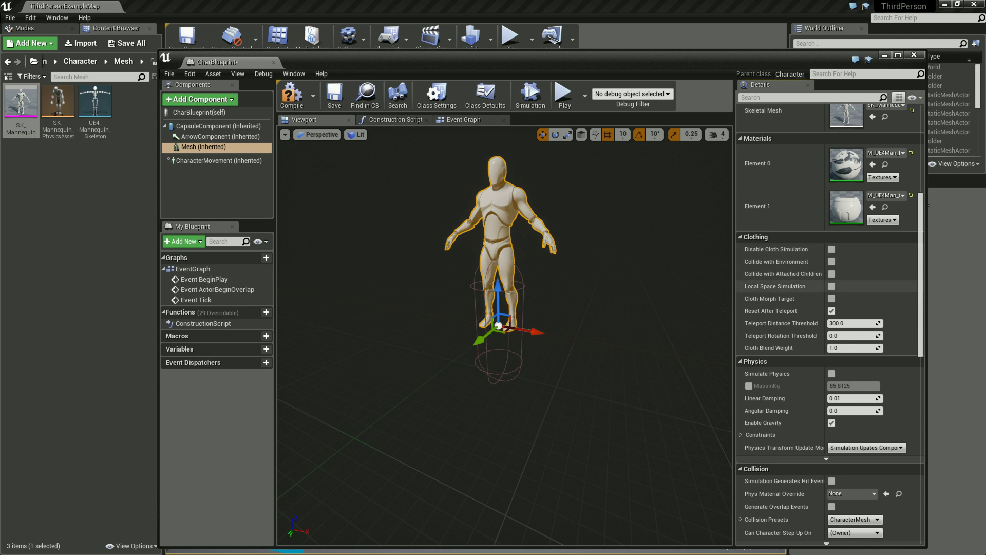
pyautogui.scroll(-1, 780, 311)
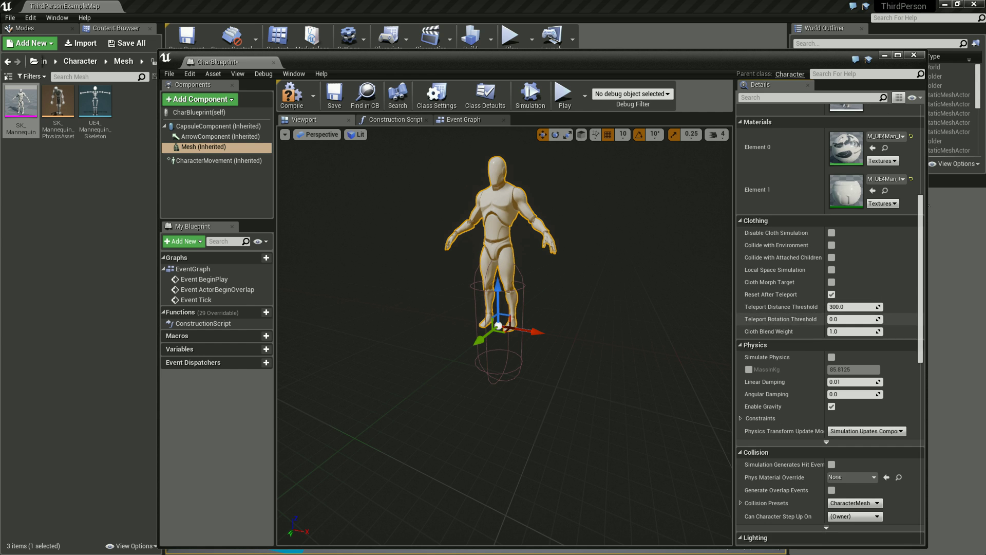
pyautogui.scroll(-1, 781, 311)
pyautogui.scroll(-1, 781, 312)
pyautogui.scroll(-1, 781, 311)
pyautogui.scroll(-1, 781, 311)
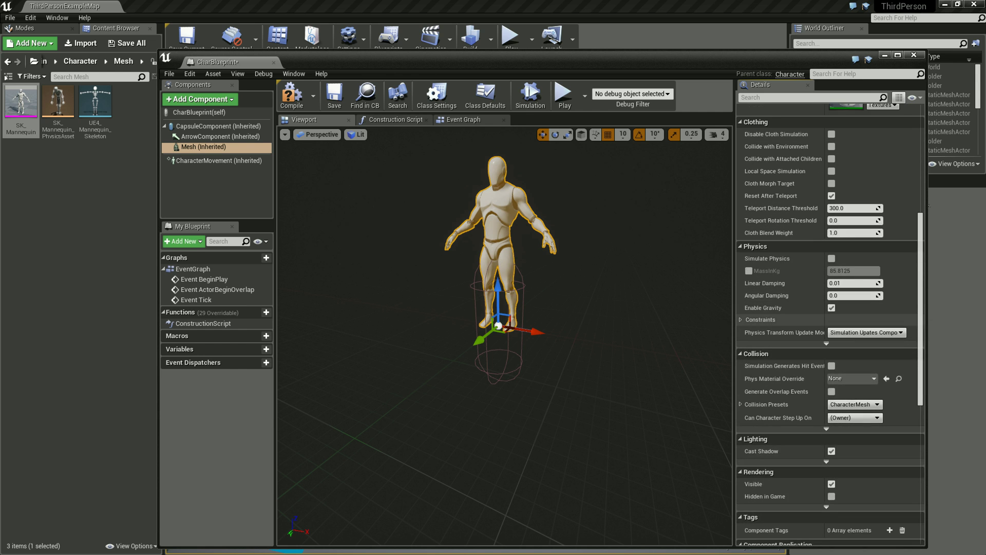
pyautogui.scroll(-1, 781, 311)
pyautogui.scroll(-1, 781, 312)
pyautogui.scroll(-1, 781, 312)
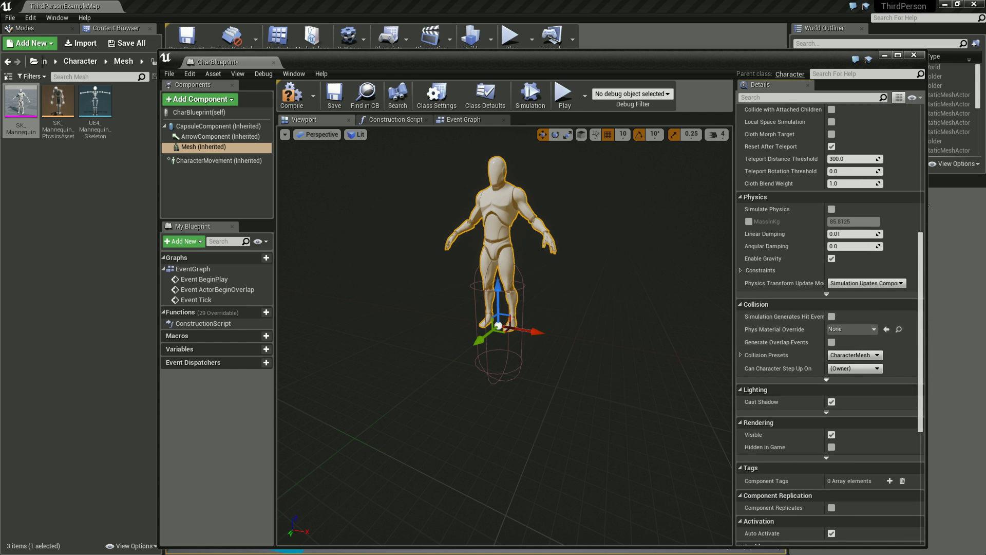
pyautogui.scroll(-2, 781, 311)
pyautogui.scroll(-2, 781, 346)
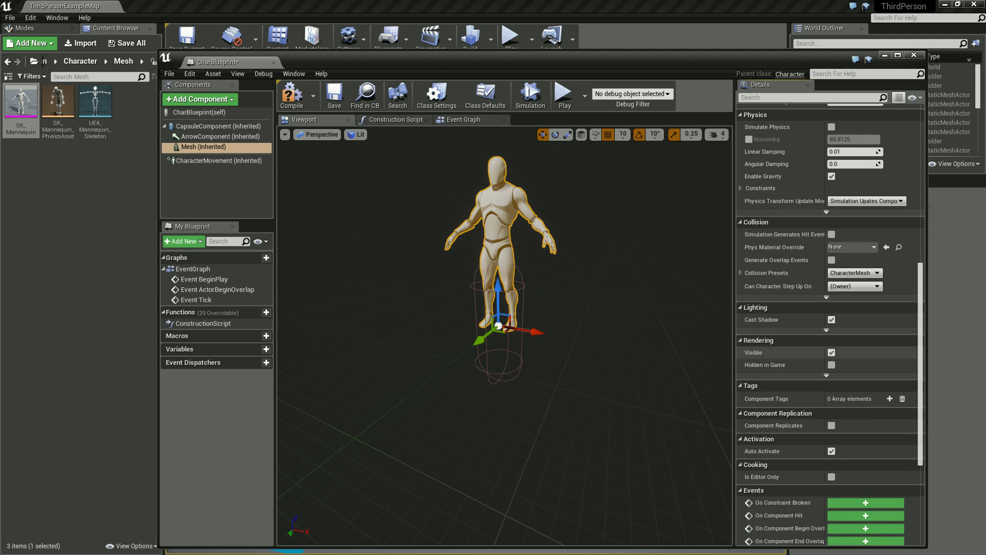
pyautogui.scroll(-6, 781, 346)
pyautogui.scroll(-2, 781, 346)
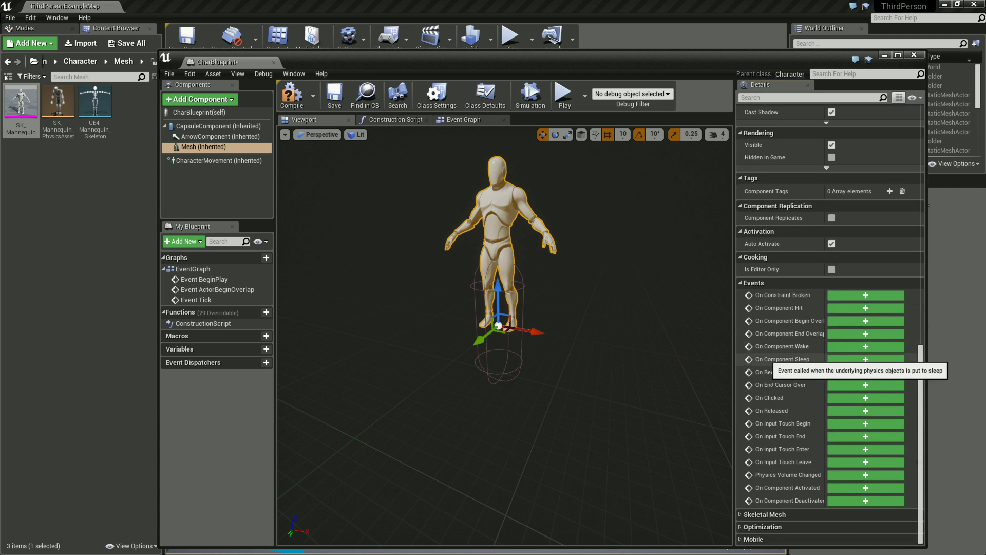
pyautogui.scroll(5, 781, 359)
pyautogui.scroll(5, 780, 360)
pyautogui.scroll(5, 780, 359)
pyautogui.scroll(2, 780, 360)
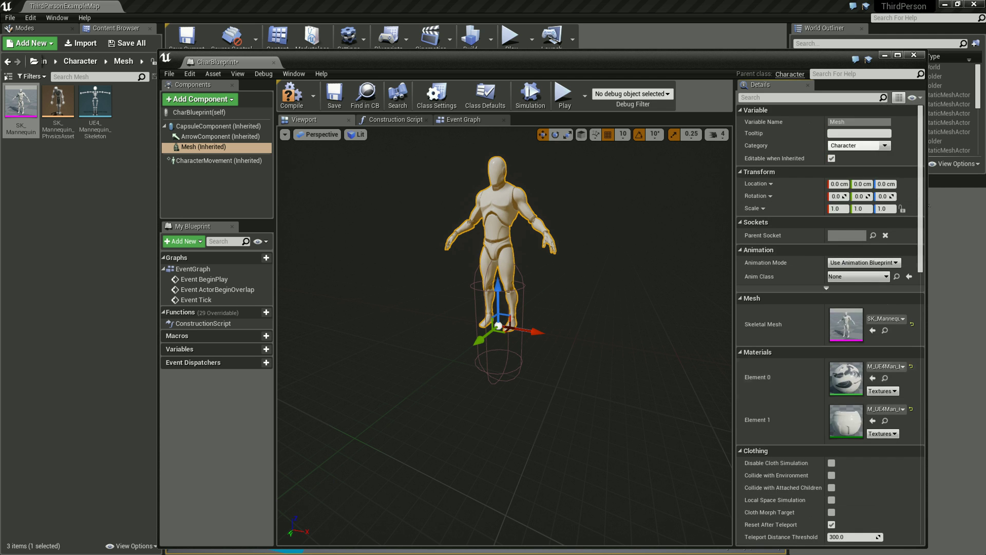
# - Move the mannequin mesh to Location Z -90 so its feet meet the capsule base
pyautogui.moveTo(498, 293); pyautogui.dragTo(503, 355)
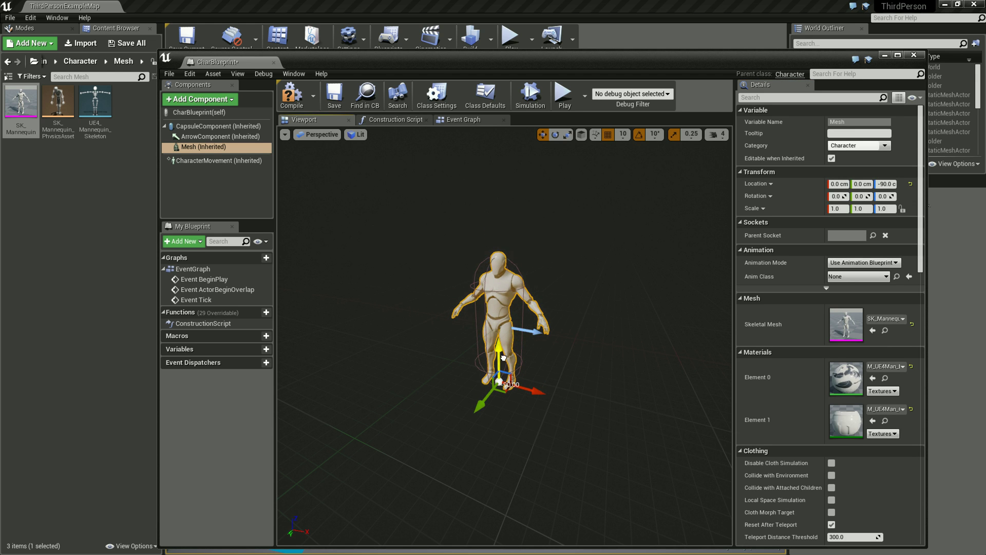
pyautogui.moveTo(504, 358); pyautogui.dragTo(534, 329)
pyautogui.scroll(5, 504, 334)
pyautogui.scroll(-3, 504, 334)
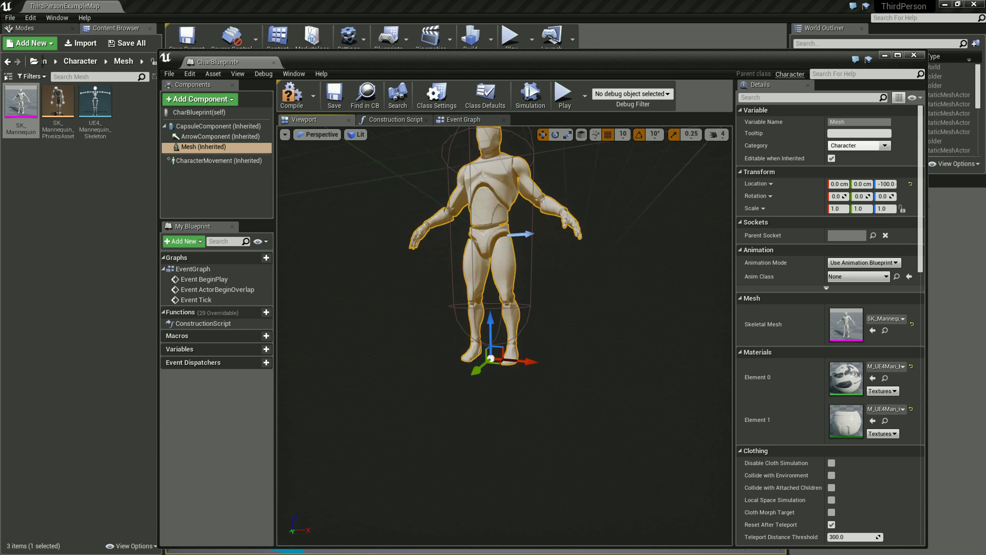
pyautogui.moveTo(489, 391); pyautogui.dragTo(490, 384)
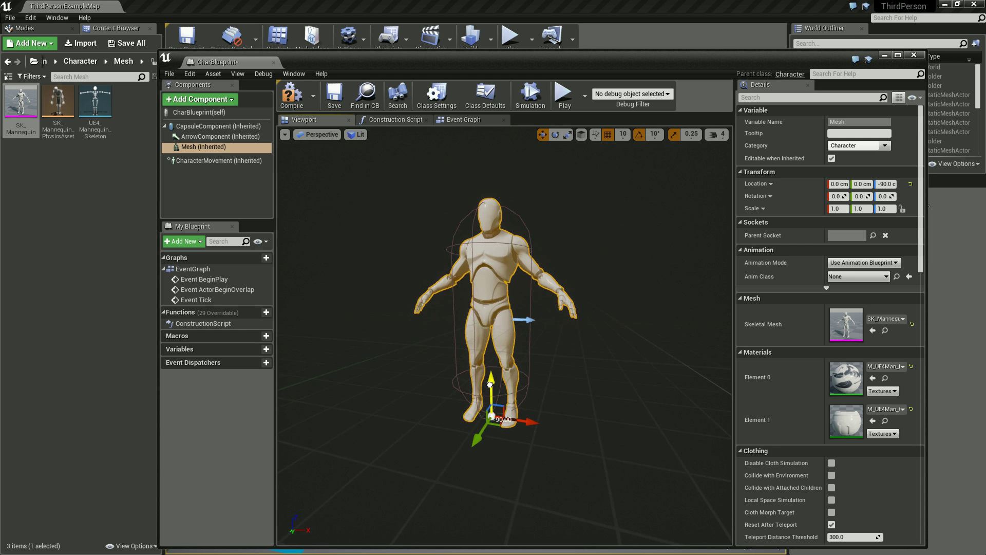
pyautogui.moveTo(504, 334)
pyautogui.keyDown('alt'); pyautogui.mouseDown()
pyautogui.moveTo(462, 329)
pyautogui.moveTo(463, 339)
pyautogui.moveTo(442, 341)
pyautogui.mouseUp(); pyautogui.keyUp('alt')
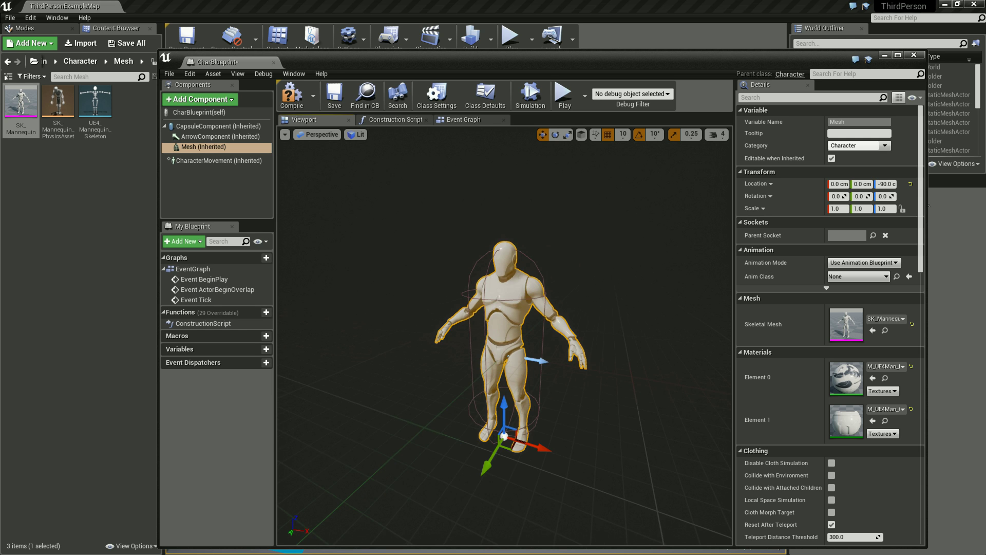
pyautogui.moveTo(442, 334)
pyautogui.keyDown('alt'); pyautogui.mouseDown()
pyautogui.moveTo(486, 337)
pyautogui.moveTo(465, 331)
pyautogui.mouseUp(); pyautogui.keyUp('alt')
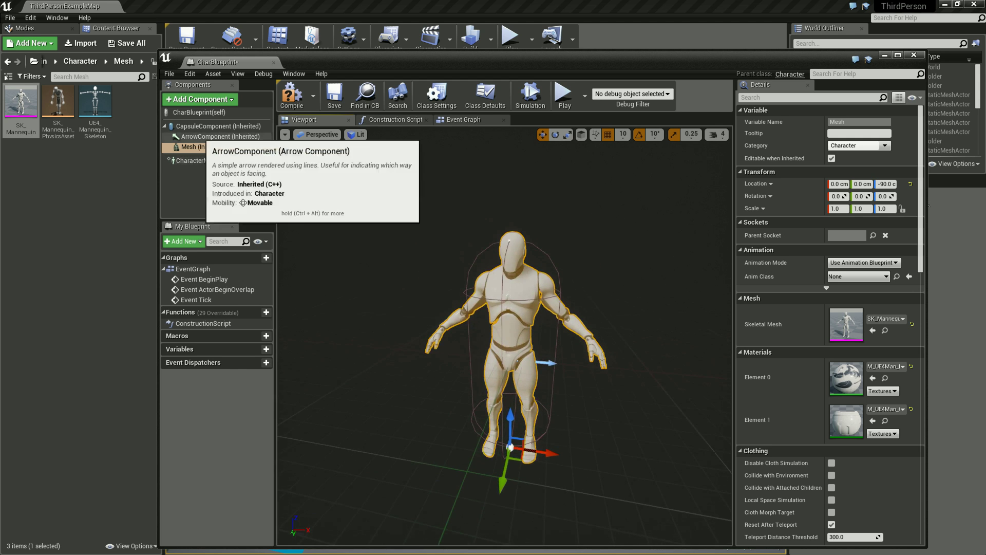
# - Set CapsuleComponent's Capsule Half Height to 92 and Capsule Radius to 30
pyautogui.click(215, 126)
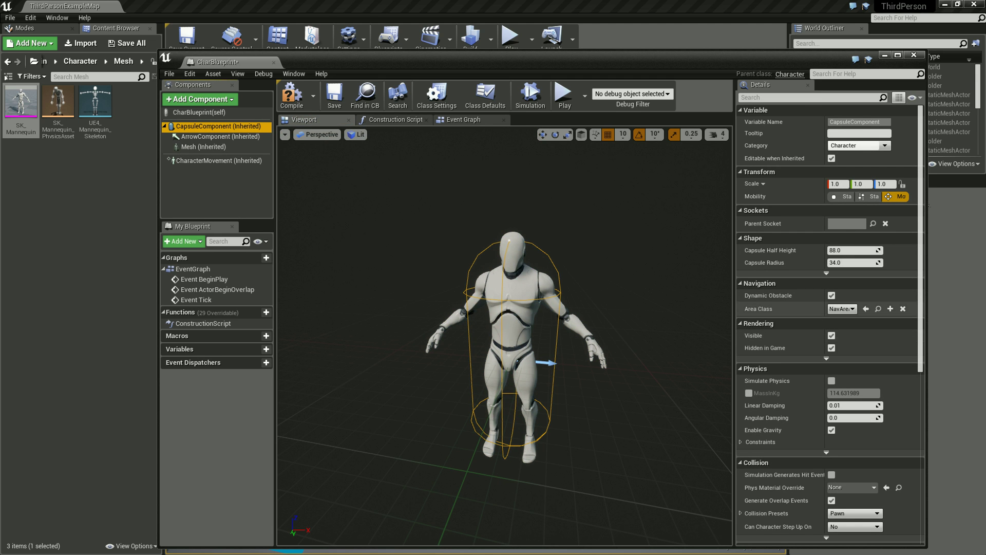
pyautogui.moveTo(771, 251)
pyautogui.click(852, 250)
pyautogui.write('95')
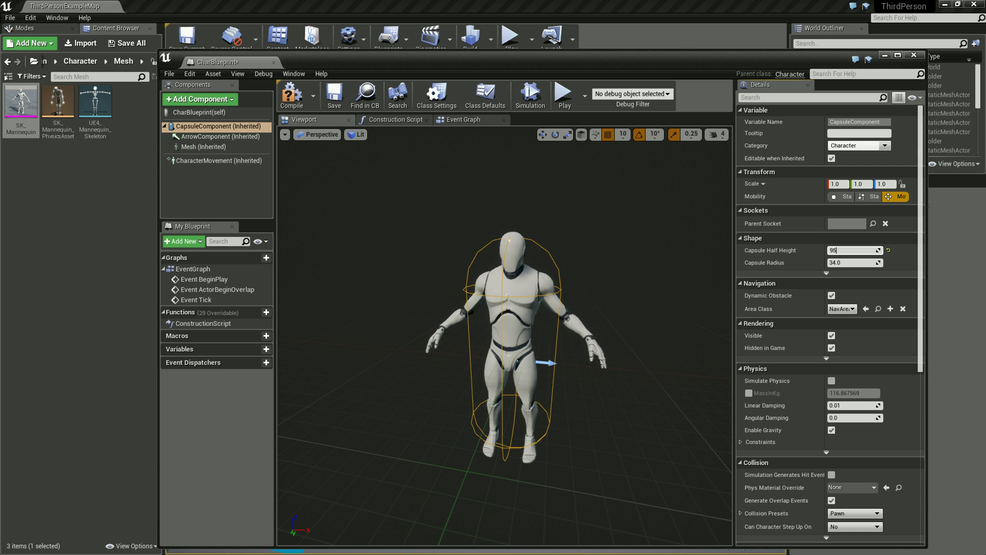
pyautogui.write('92')
pyautogui.press('Return')
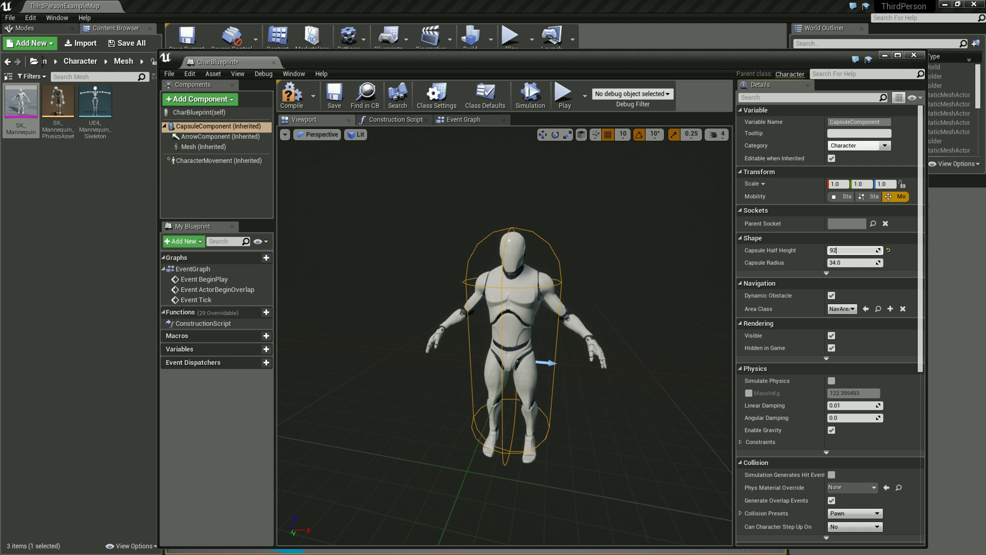
pyautogui.press('Return')
pyautogui.moveTo(503, 334)
pyautogui.mouseDown()
pyautogui.moveTo(529, 359)
pyautogui.moveTo(596, 360)
pyautogui.mouseUp()
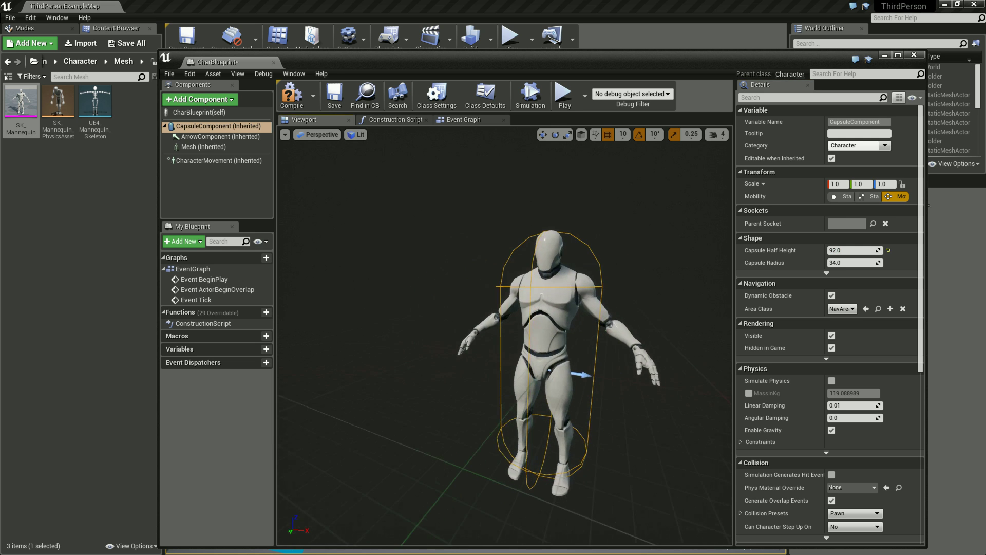
pyautogui.click(852, 263)
pyautogui.write('30')
pyautogui.press('Return')
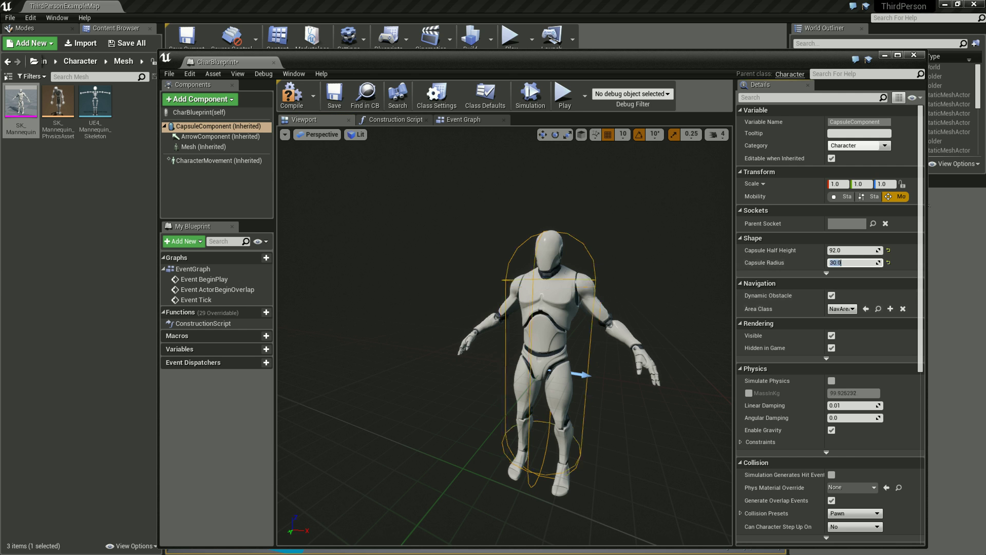
pyautogui.moveTo(514, 360)
pyautogui.mouseDown()
pyautogui.moveTo(544, 349)
pyautogui.moveTo(513, 370)
pyautogui.mouseUp()
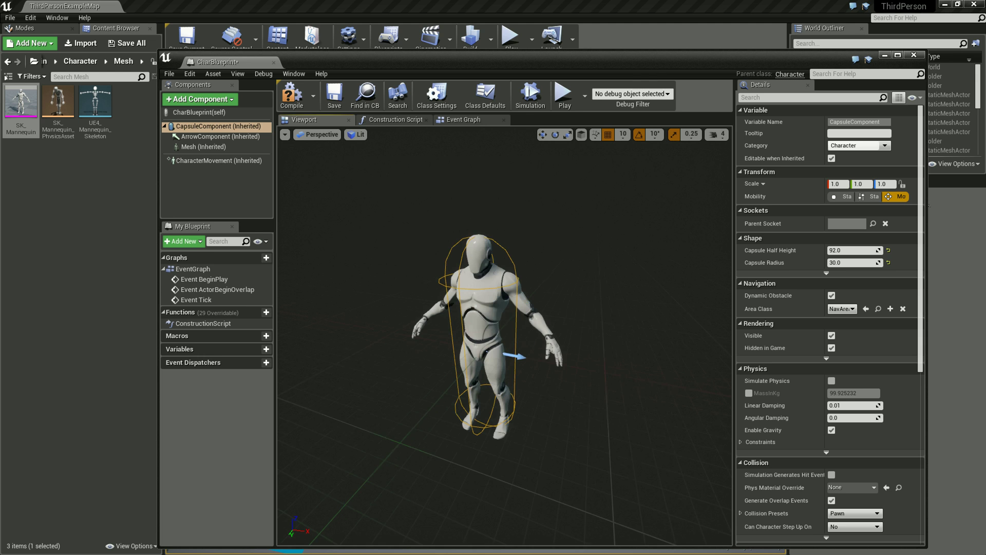
pyautogui.click(203, 147)
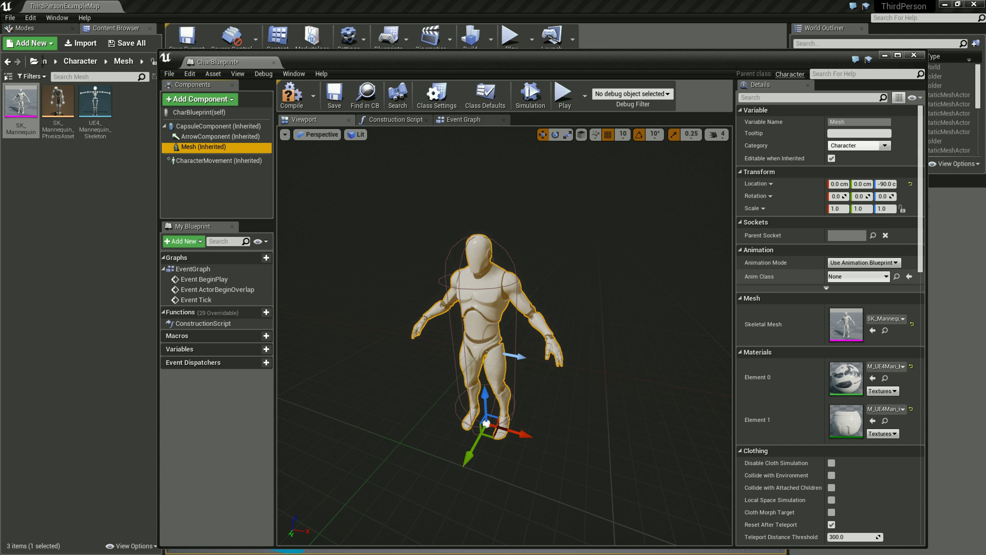
# - Set the mesh's Anim Class to AnimBlueprint_C and browse to Mannequin > Animations
pyautogui.click(857, 276)
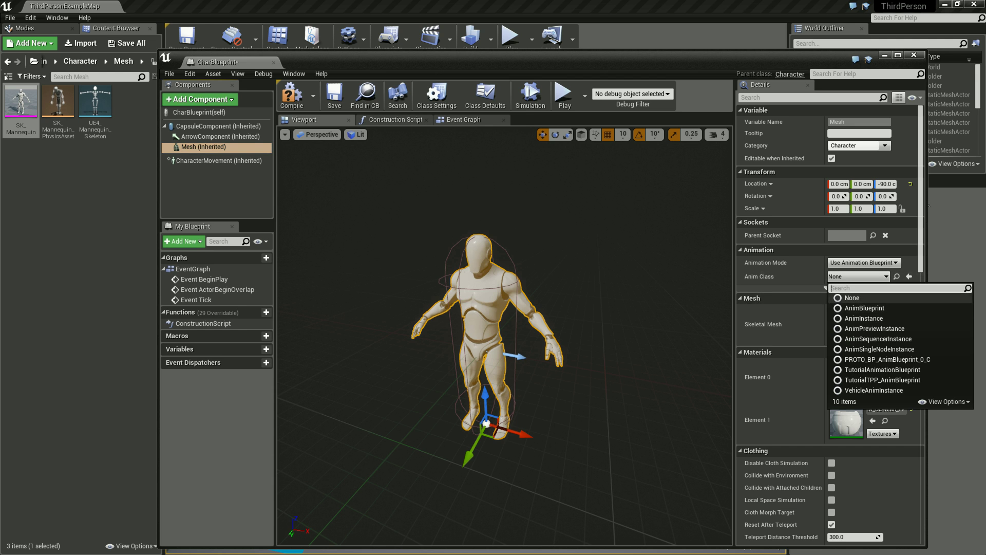
pyautogui.click(864, 307)
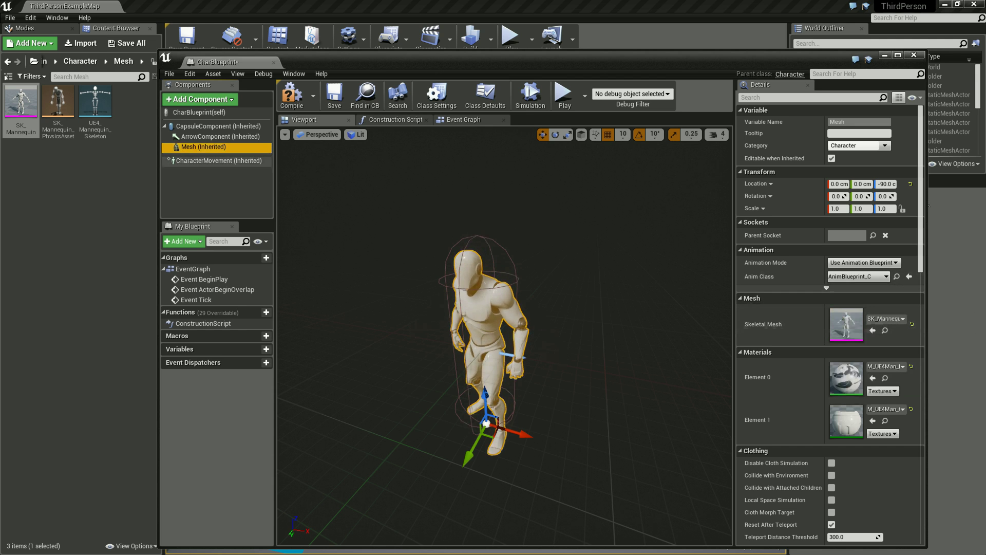
pyautogui.click(80, 61)
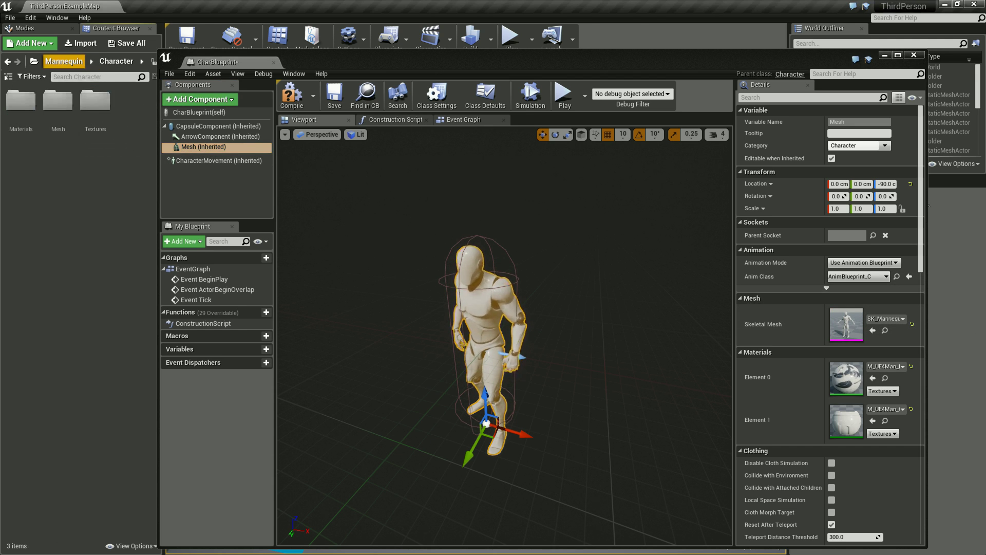
pyautogui.click(64, 61)
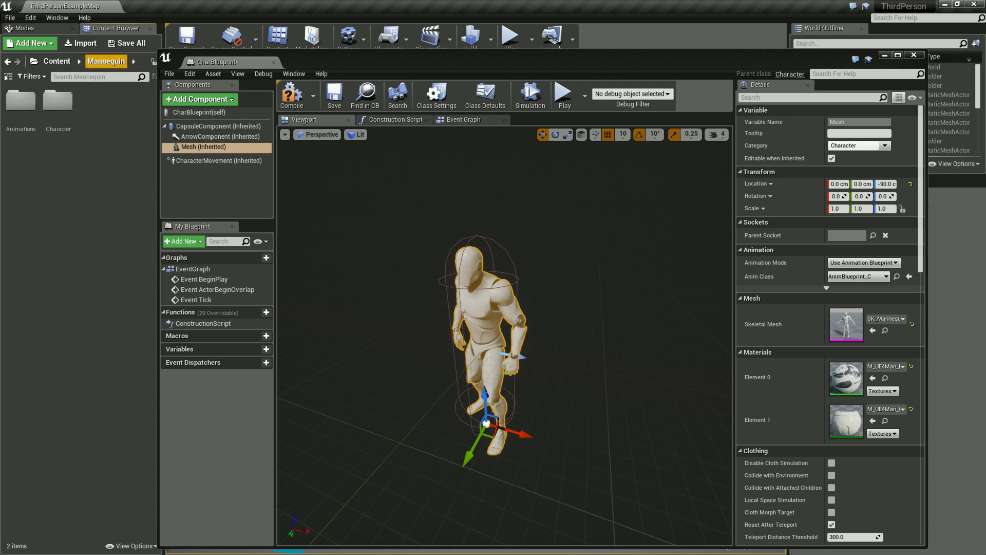
pyautogui.doubleClick(20, 100)
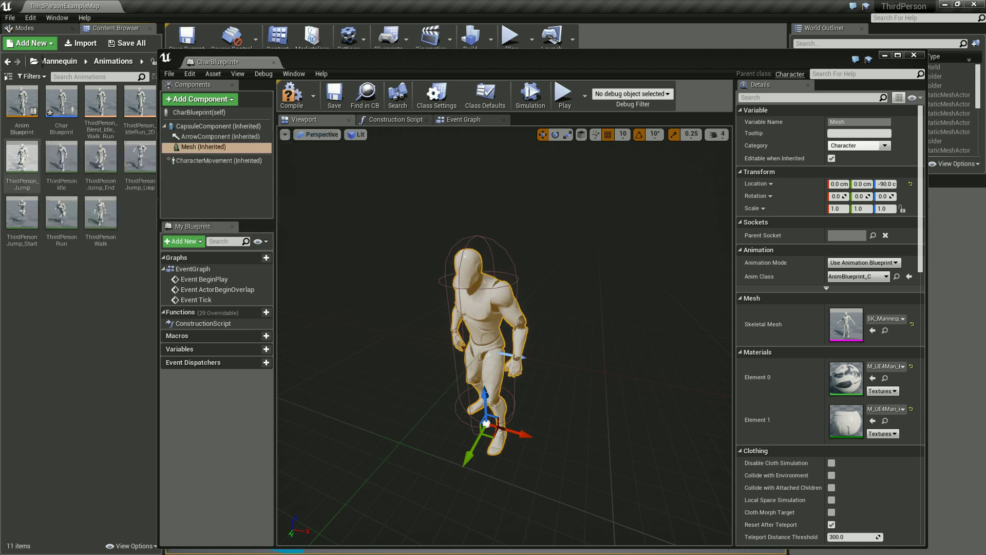
# - View the animated mannequin from the side and select CapsuleComponent
pyautogui.moveTo(504, 334)
pyautogui.mouseDown()
pyautogui.moveTo(545, 328)
pyautogui.moveTo(514, 329)
pyautogui.mouseUp()
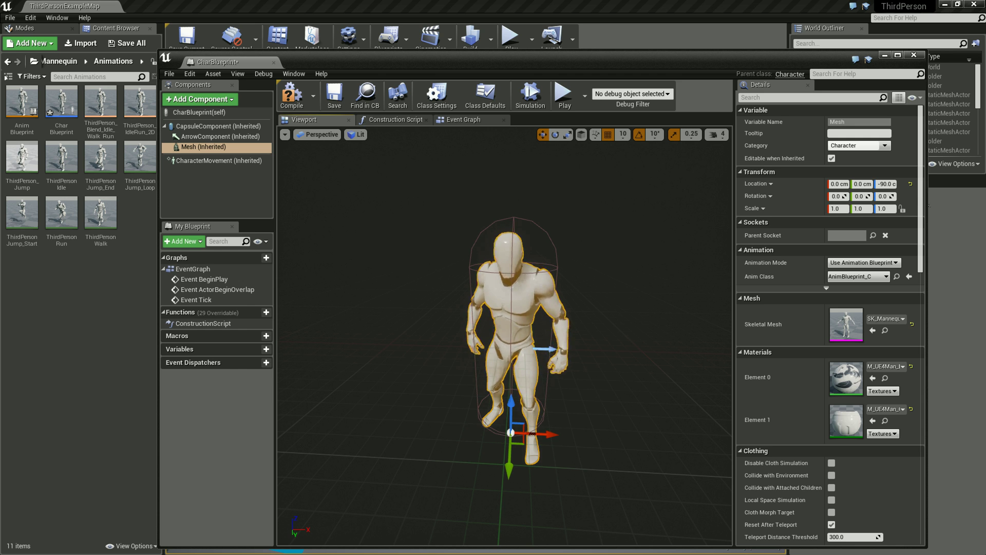
pyautogui.moveTo(503, 334)
pyautogui.mouseDown()
pyautogui.moveTo(513, 329)
pyautogui.moveTo(513, 359)
pyautogui.mouseUp()
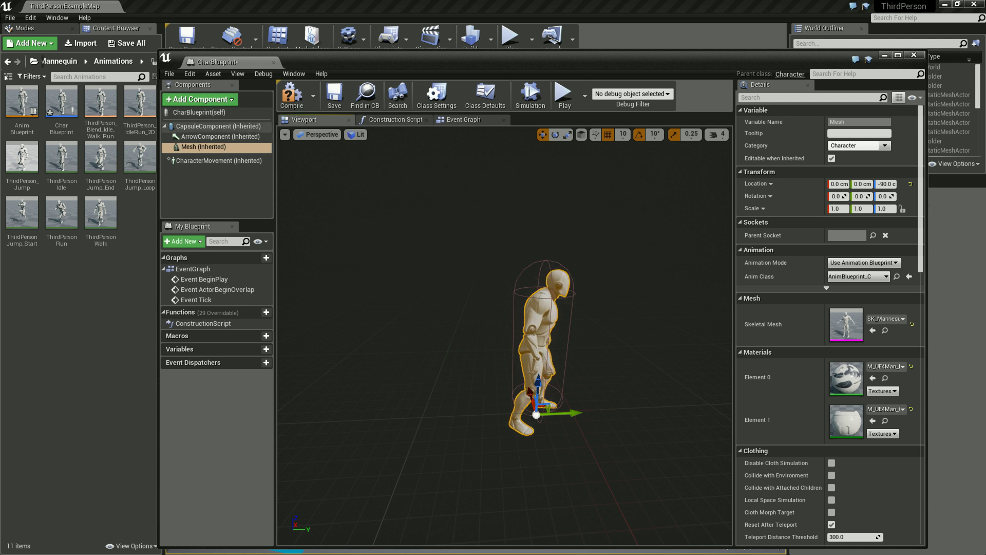
pyautogui.click(215, 126)
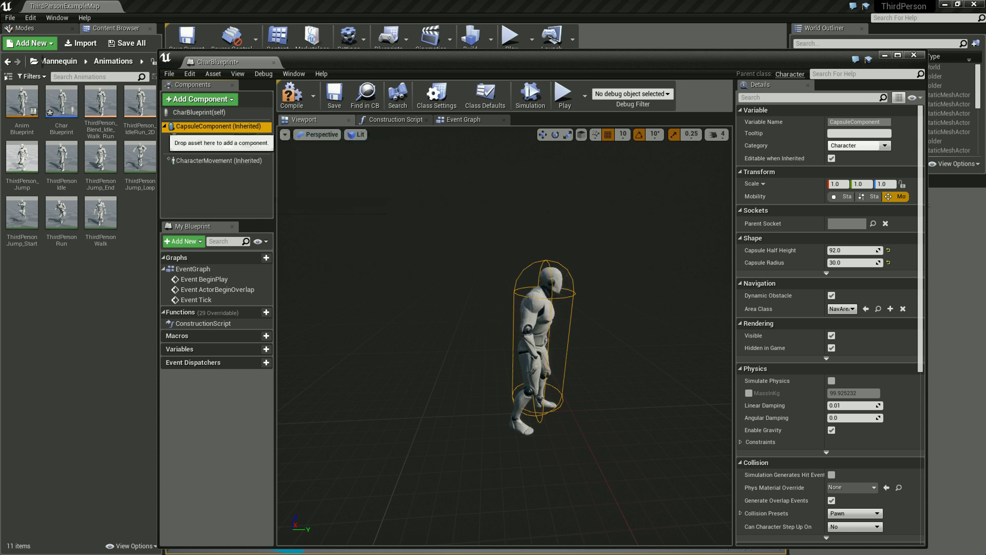
# - Add a Spring Arm component and rename it KameraHalter
pyautogui.click(200, 99)
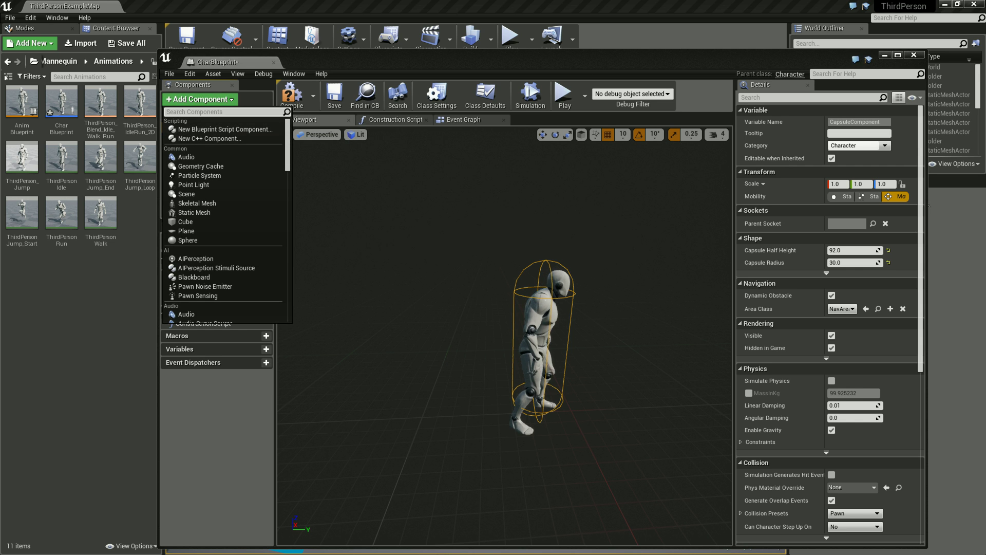
pyautogui.write('Arm')
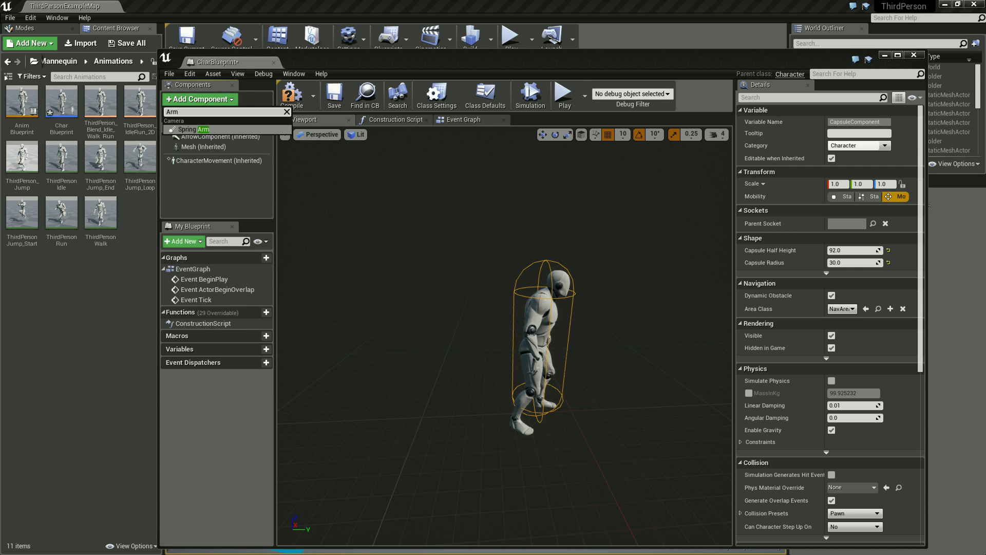
pyautogui.click(193, 130)
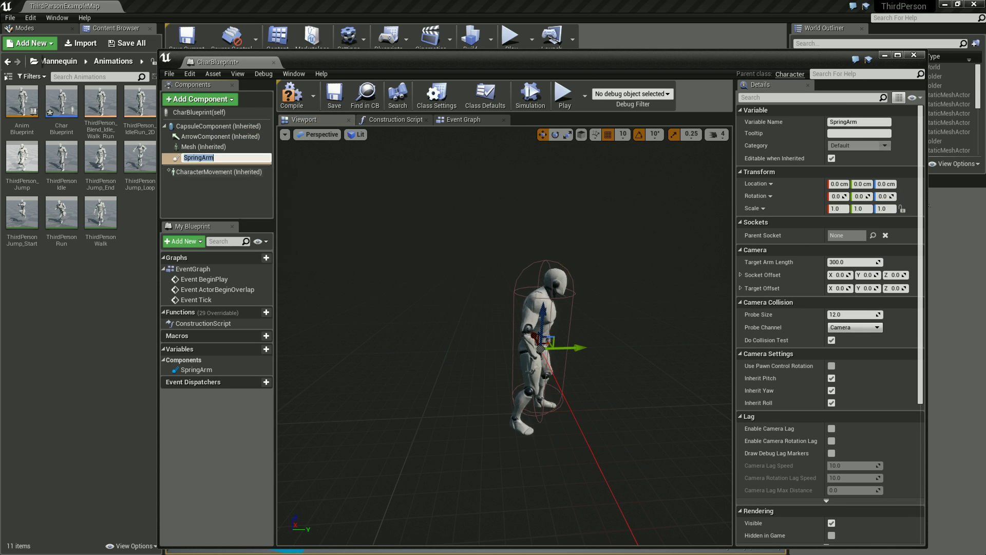
pyautogui.press('Return')
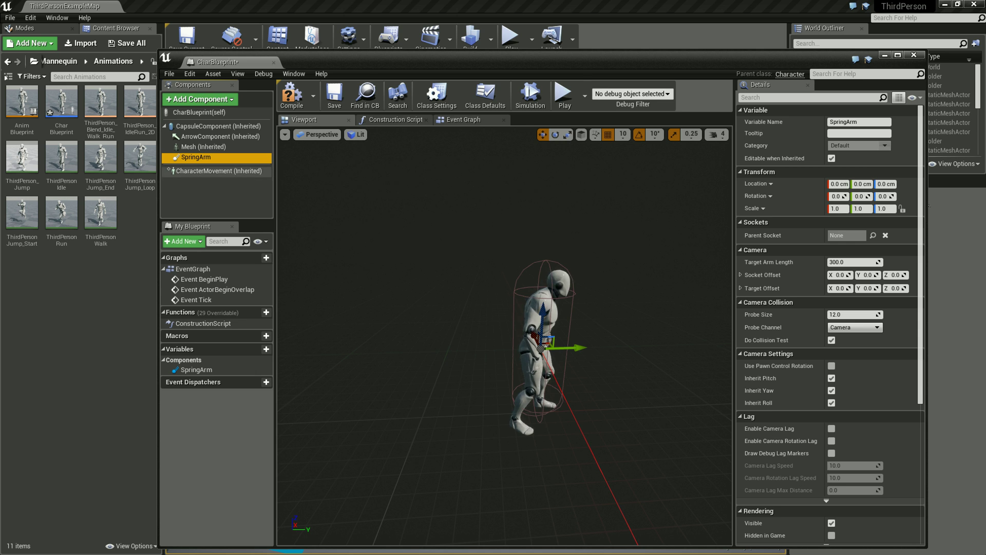
pyautogui.rightClick(204, 157)
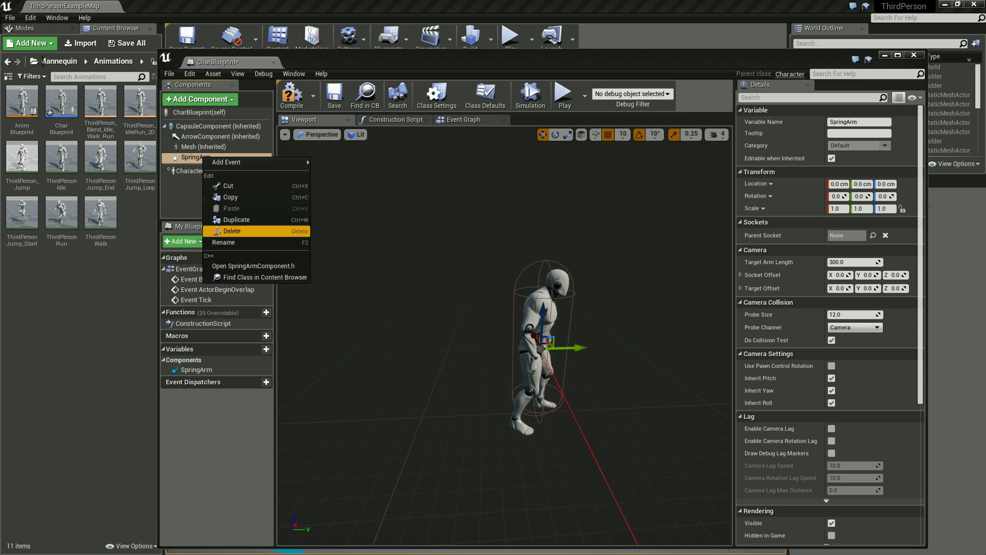
pyautogui.click(226, 242)
pyautogui.write('KameraHalter')
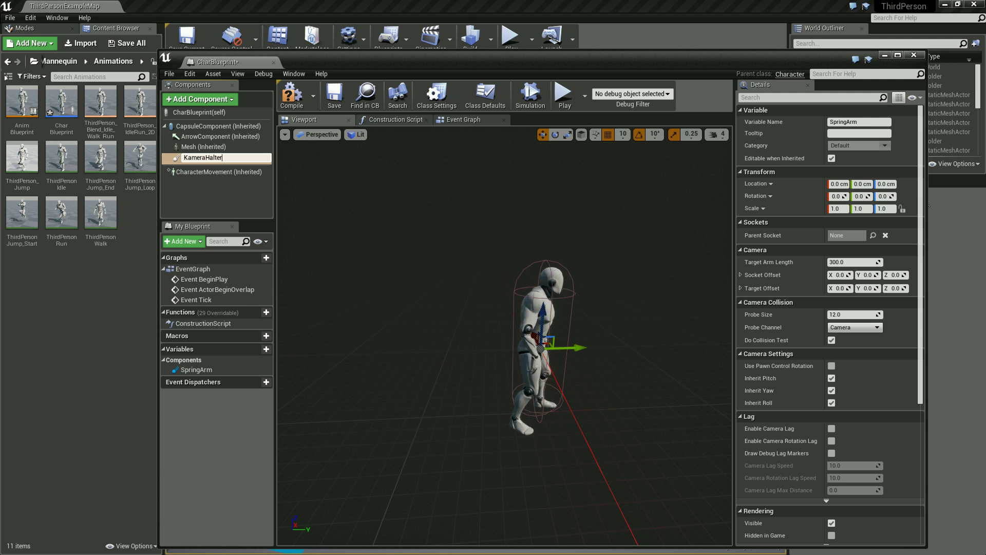
pyautogui.press('Return')
# - Orbit around the character, checking the ArrowComponent, then select the Mesh component
pyautogui.moveTo(513, 333); pyautogui.dragTo(411, 334)
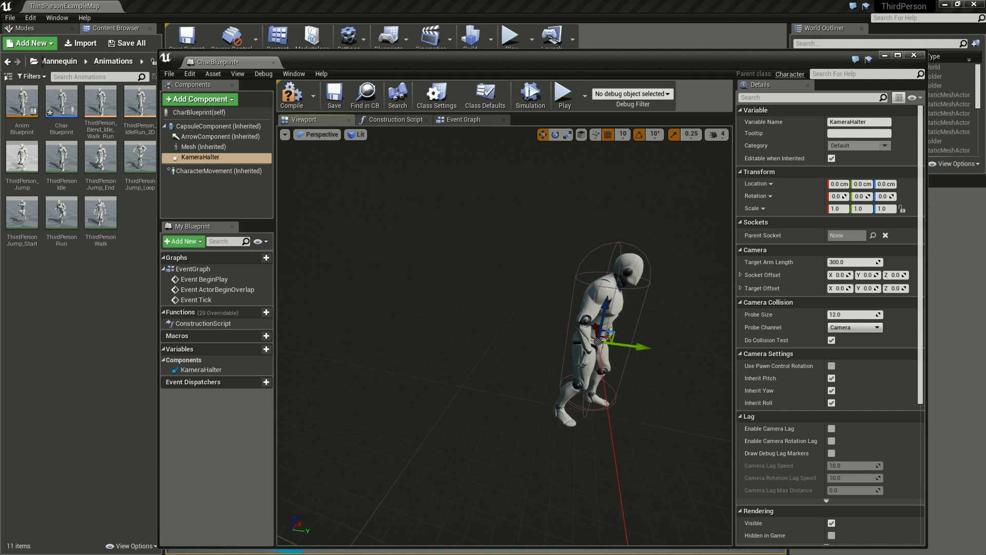
pyautogui.moveTo(504, 334); pyautogui.dragTo(565, 334)
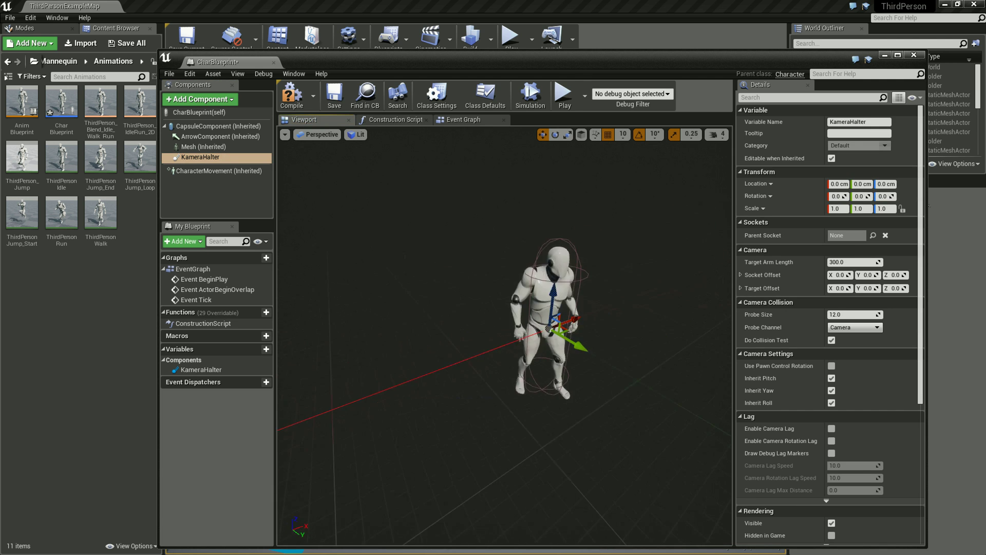
pyautogui.moveTo(504, 334); pyautogui.dragTo(545, 288)
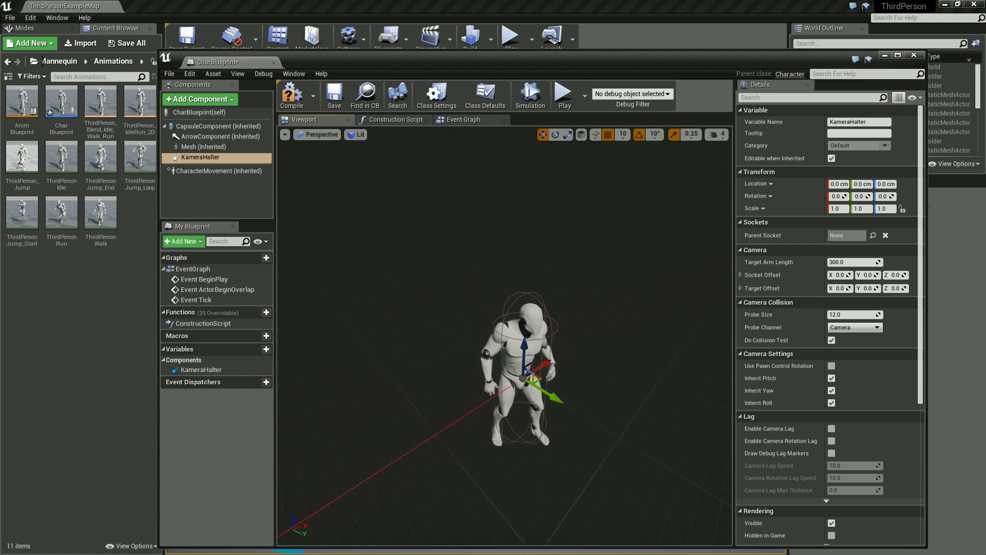
pyautogui.moveTo(504, 334); pyautogui.dragTo(493, 370)
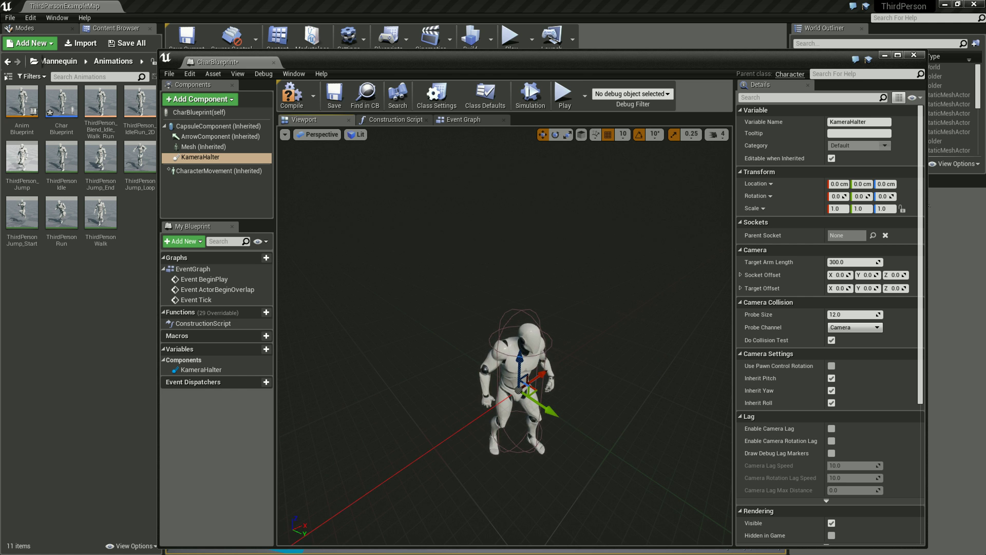
pyautogui.click(220, 136)
pyautogui.moveTo(503, 334); pyautogui.dragTo(462, 328)
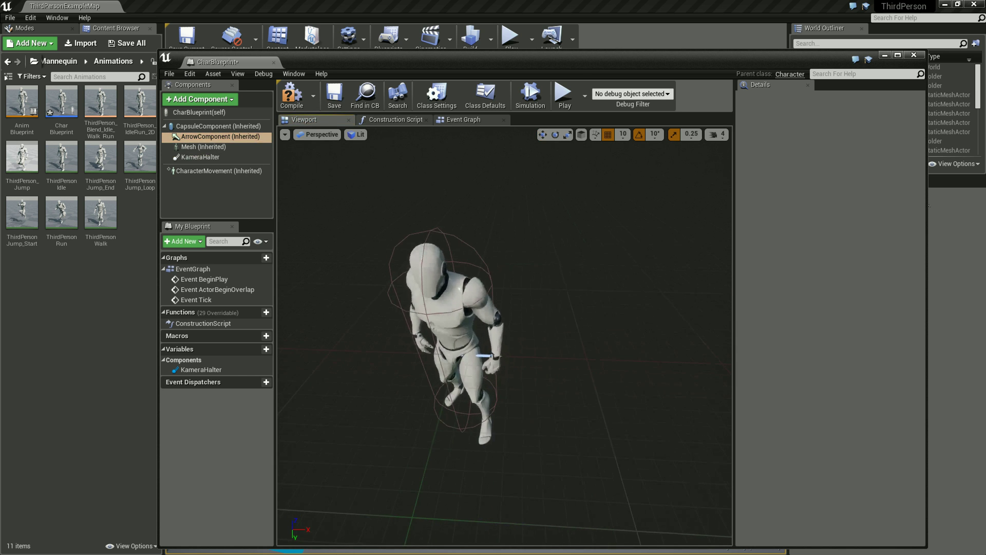
pyautogui.click(447, 308)
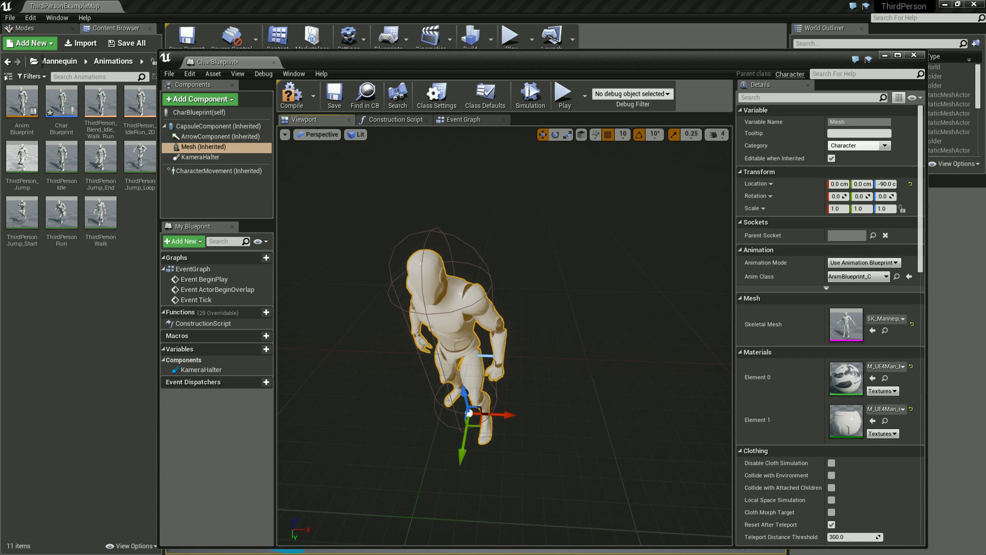
# - Rotate the mannequin mesh to -90 yaw, undoing the accidental tilt to keep pitch 0
pyautogui.press('e')
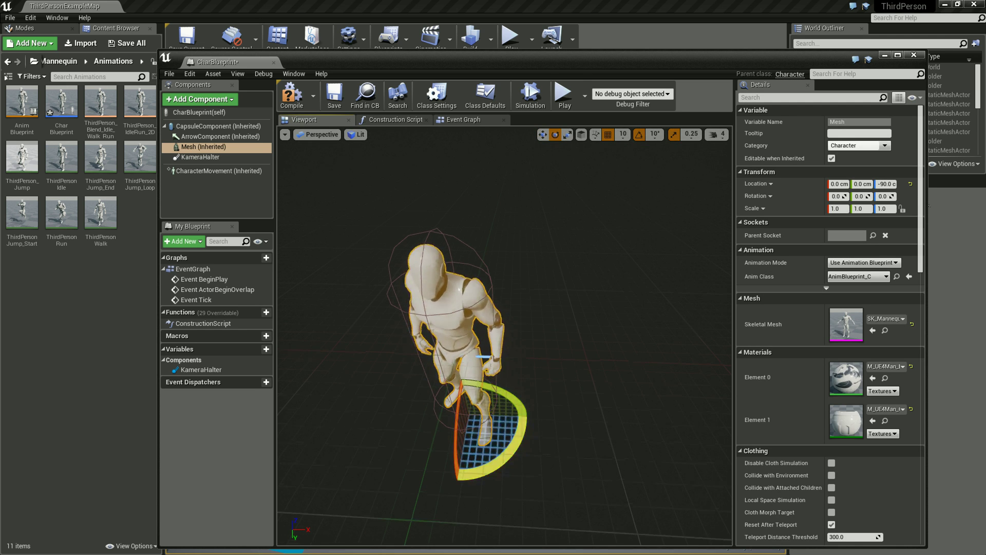
pyautogui.moveTo(516, 441); pyautogui.dragTo(529, 416)
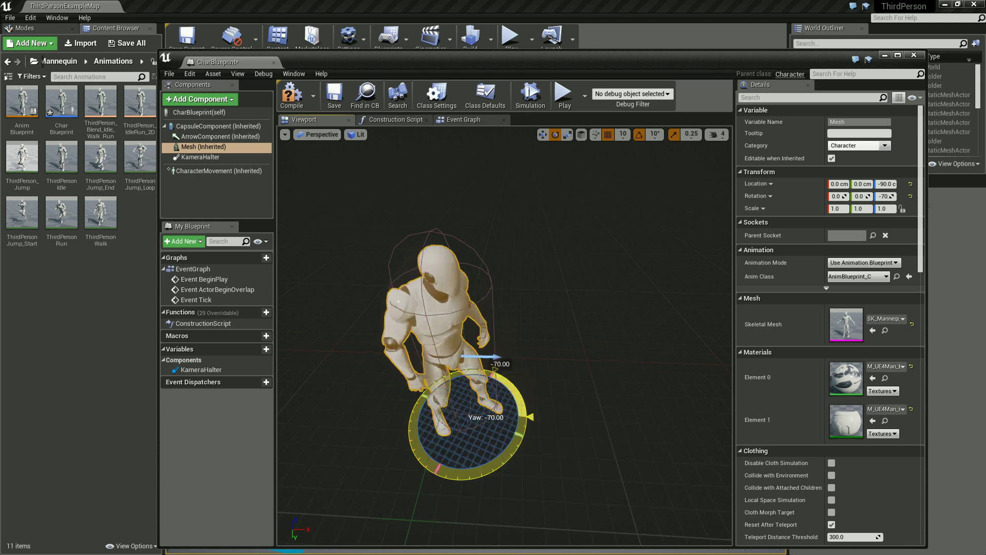
pyautogui.moveTo(529, 416); pyautogui.dragTo(534, 401)
pyautogui.keyDown('alt'); pyautogui.moveTo(503, 334); pyautogui.dragTo(606, 334); pyautogui.keyUp('alt')
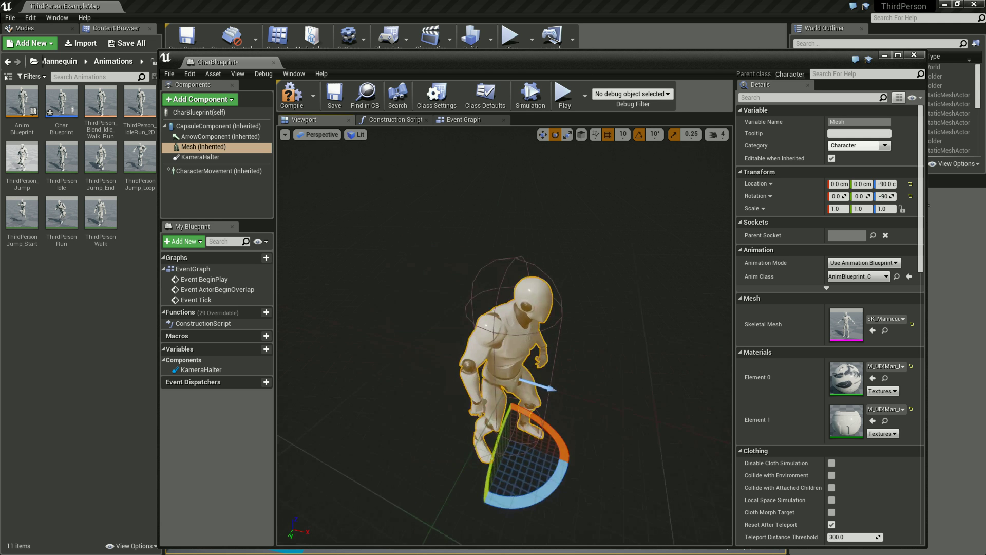
pyautogui.moveTo(580, 452); pyautogui.dragTo(583, 426)
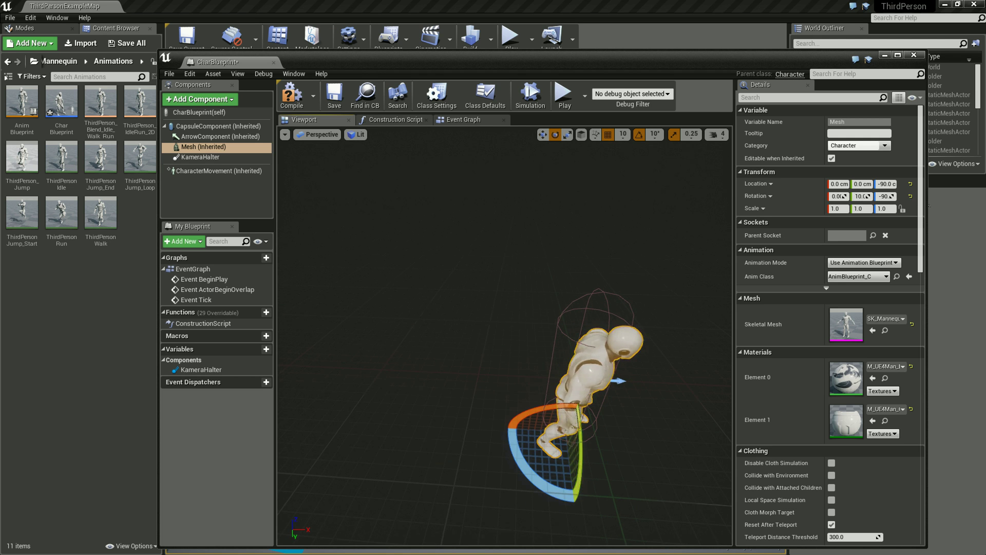
pyautogui.hotkey('ctrl', 'z')
pyautogui.click(590, 369)
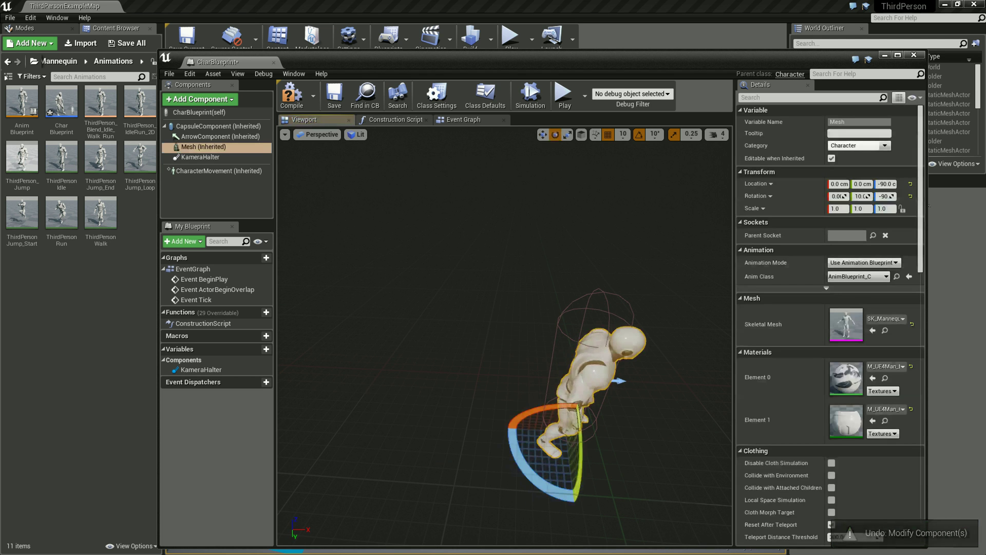
pyautogui.moveTo(573, 462); pyautogui.dragTo(572, 434)
pyautogui.moveTo(503, 334)
pyautogui.mouseDown(button='right')
pyautogui.moveTo(513, 308)
pyautogui.moveTo(534, 318)
pyautogui.moveTo(503, 287)
pyautogui.mouseUp(button='right')
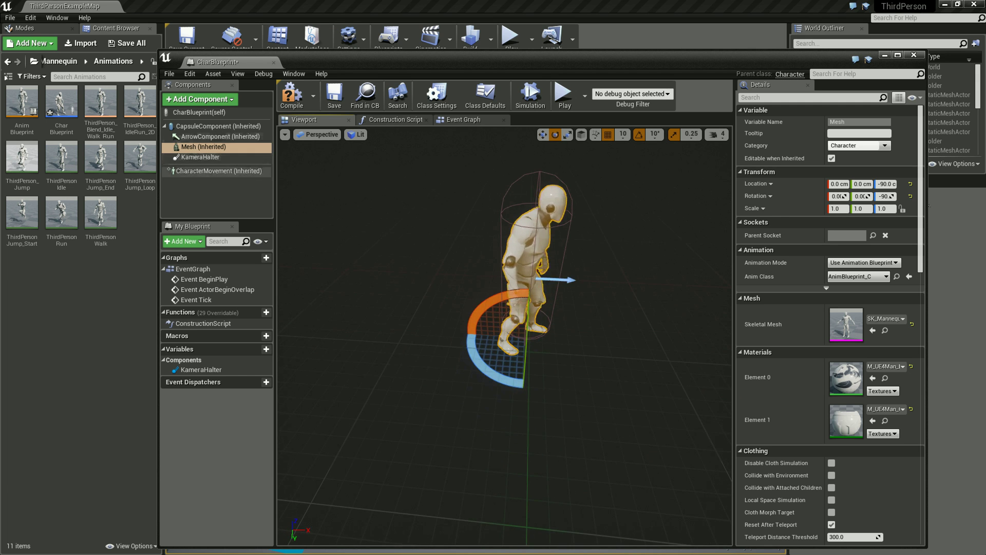
# - Select KameraHalter to check its 0,0,0 location, 300 arm length and probe size 12
pyautogui.click(201, 157)
pyautogui.moveTo(503, 308); pyautogui.dragTo(472, 308, button='right')
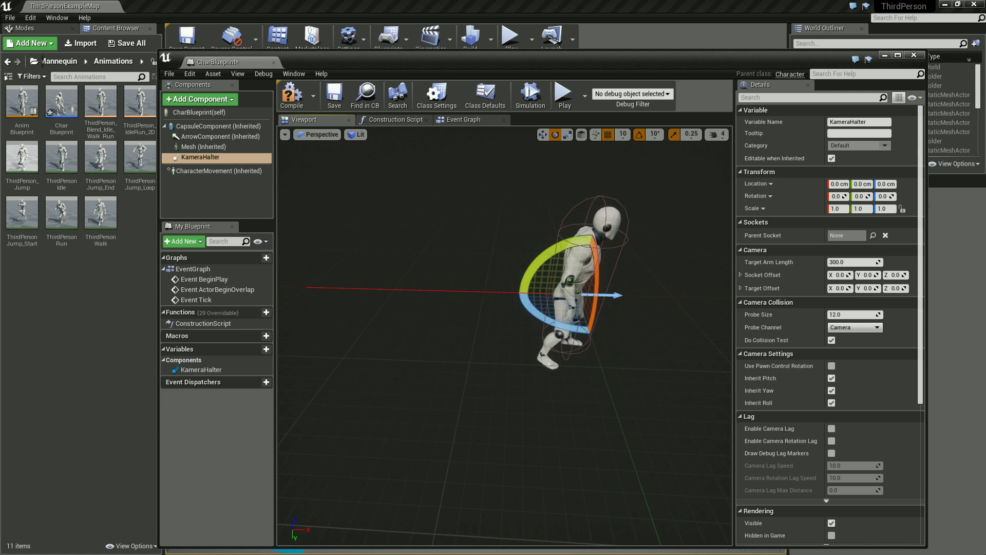
pyautogui.click(586, 257)
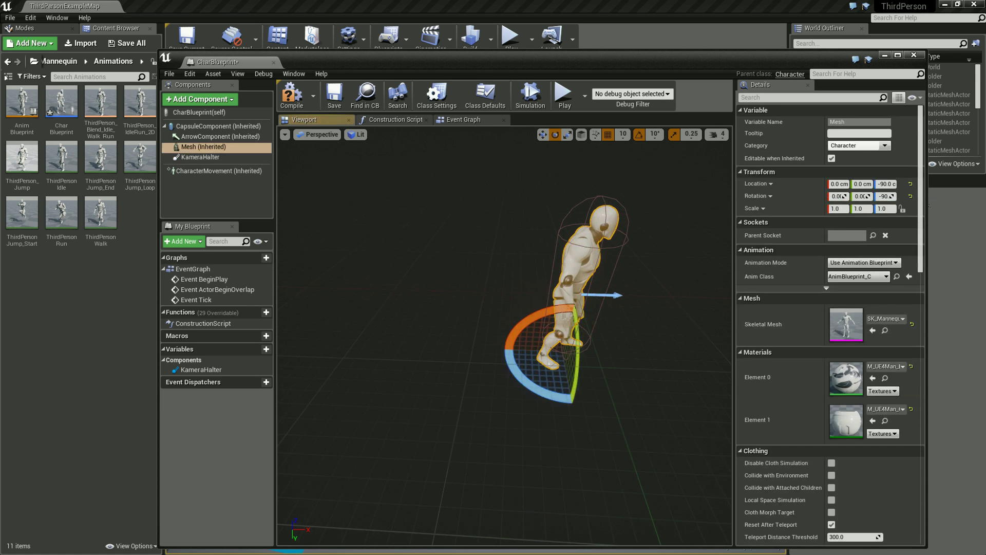
pyautogui.click(200, 157)
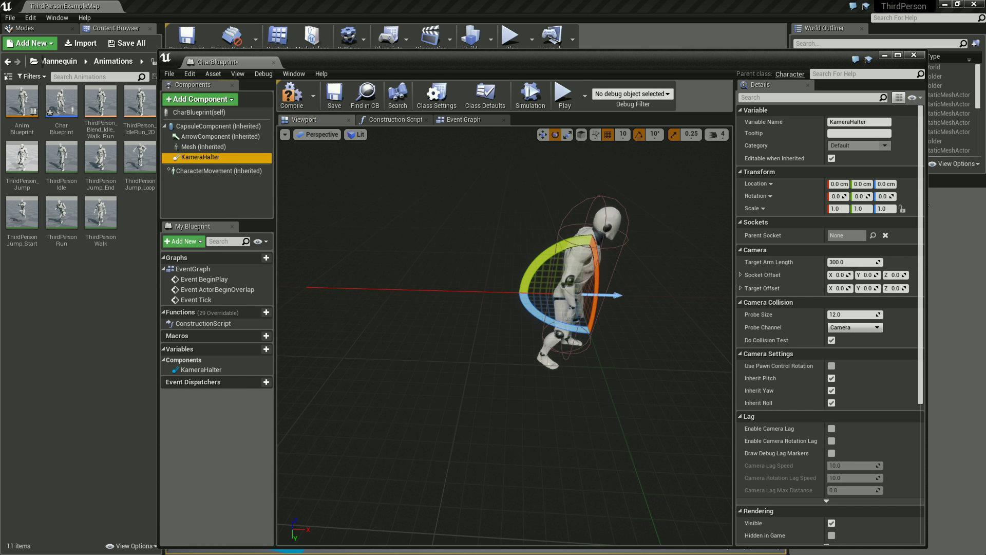
# - Raise the KameraHalter spring arm to Location Z 40 cm with the move gizmo
pyautogui.click(543, 134)
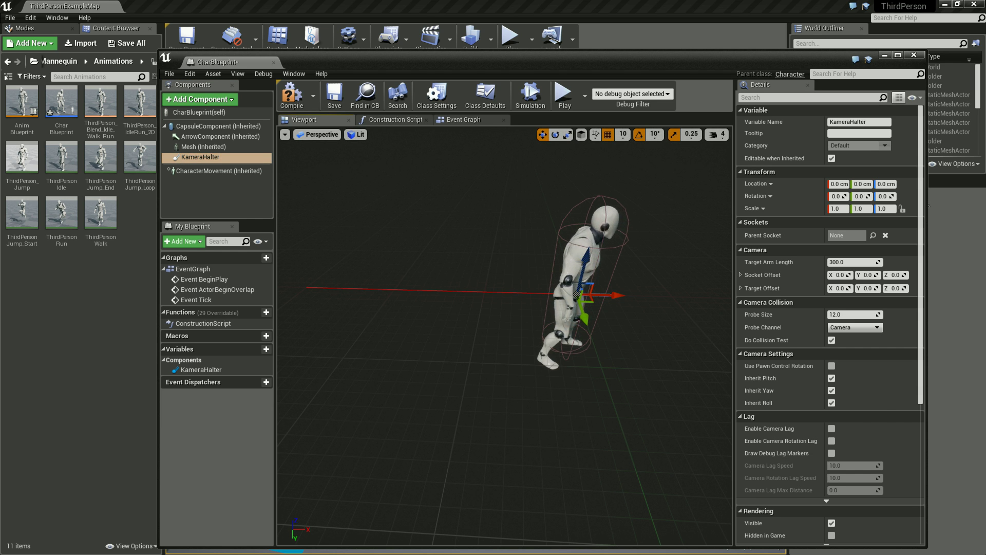
pyautogui.click(591, 257)
pyautogui.click(200, 157)
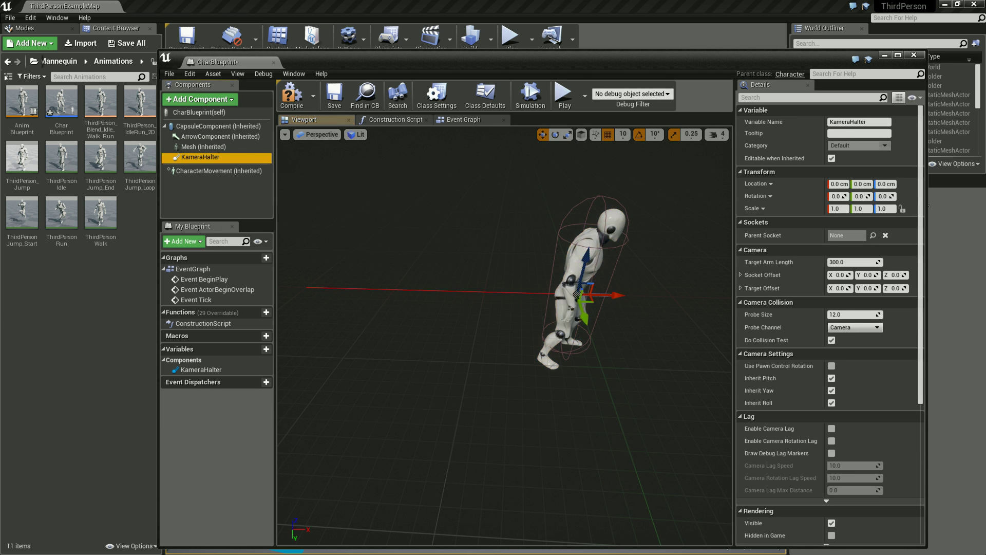
pyautogui.moveTo(585, 249); pyautogui.dragTo(585, 226)
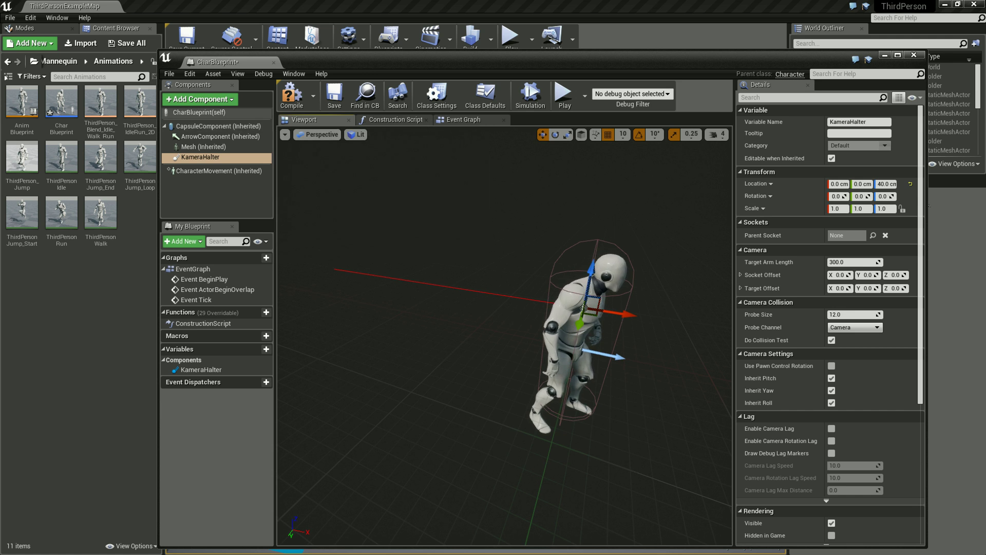
pyautogui.click(201, 98)
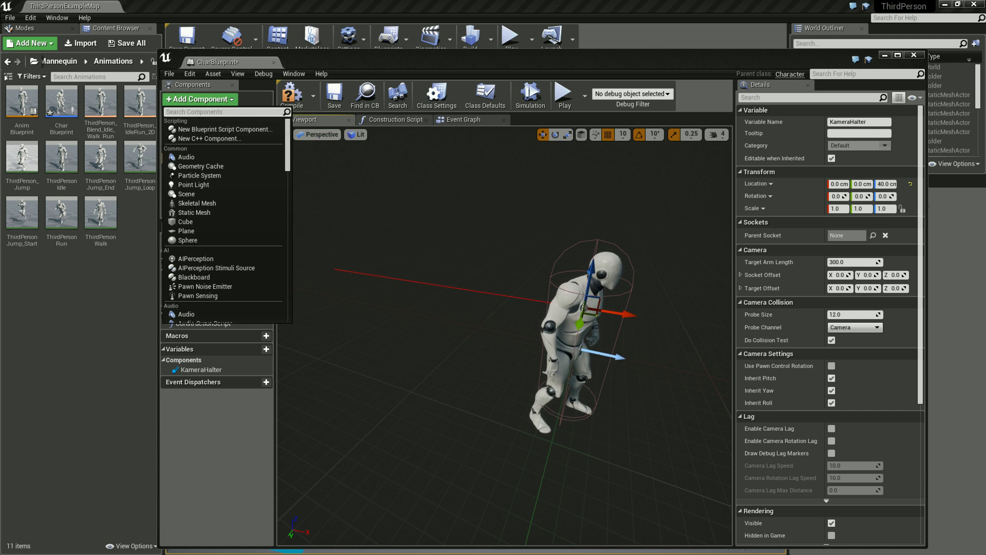
# - Add a Camera component under the KameraHalter spring arm
pyautogui.write('cCamer')
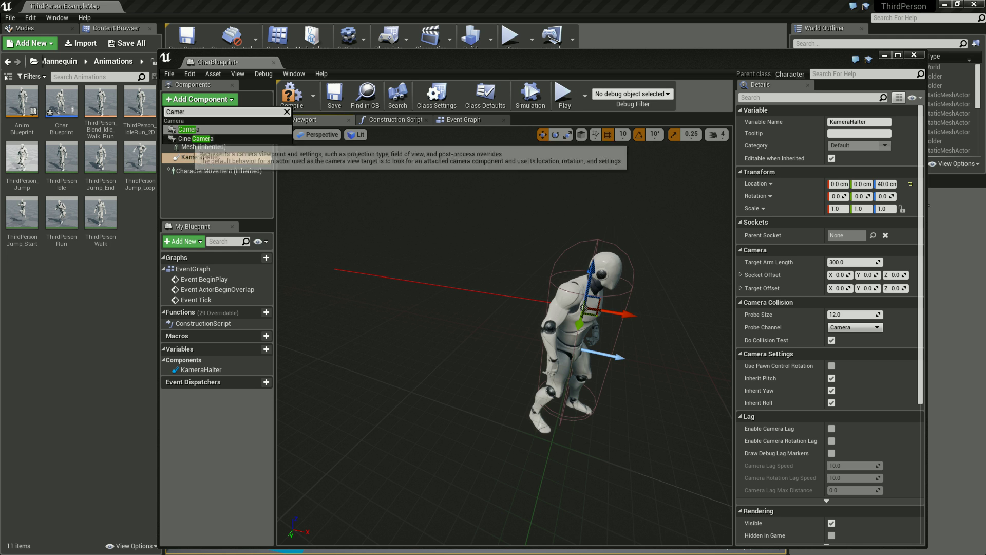
pyautogui.press('Return')
pyautogui.moveTo(503, 411)
pyautogui.mouseDown()
pyautogui.moveTo(483, 437)
pyautogui.moveTo(432, 437)
pyautogui.mouseUp()
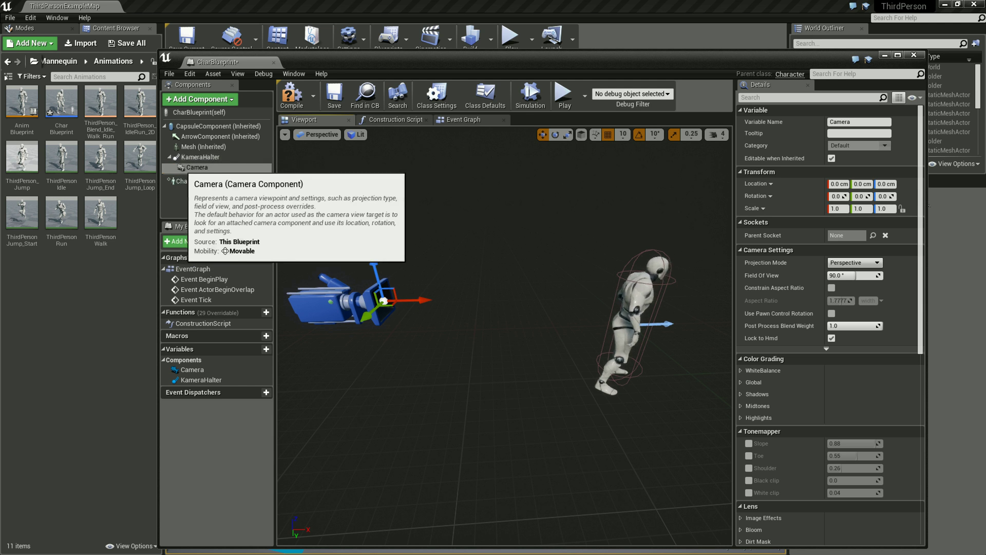
pyautogui.click(198, 167)
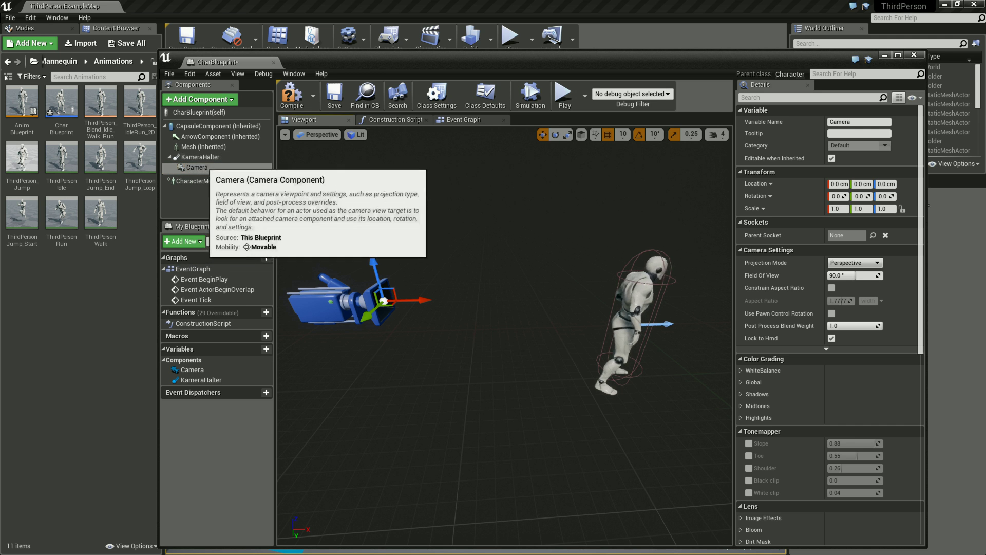
pyautogui.click(198, 167)
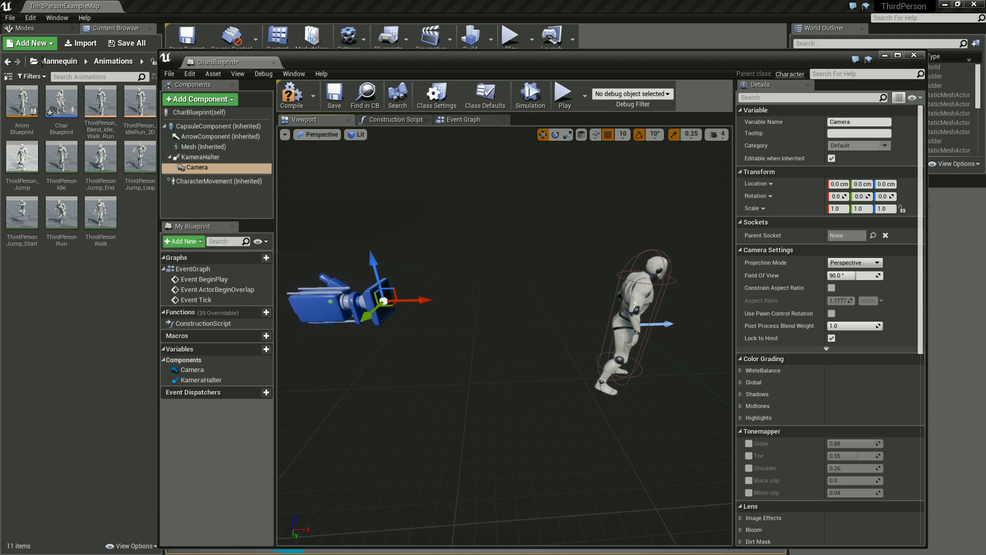
# - Enable Use Pawn Control Rotation on the KameraHalter spring arm
pyautogui.click(201, 157)
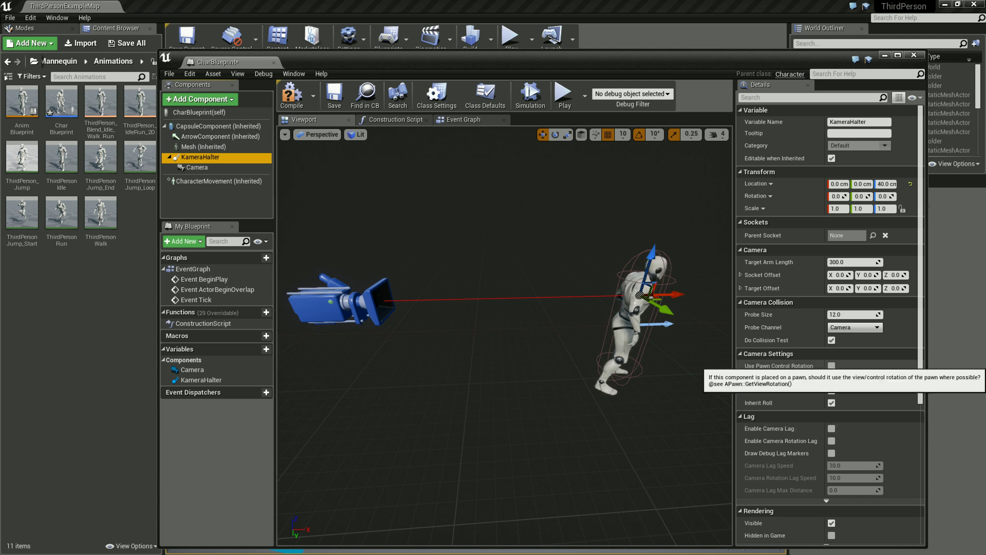
pyautogui.click(832, 366)
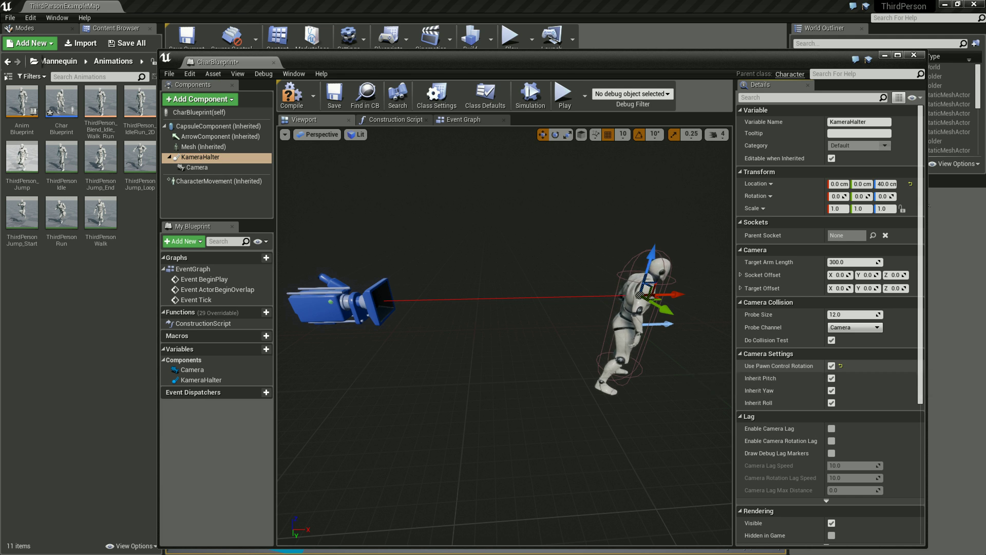
pyautogui.click(198, 168)
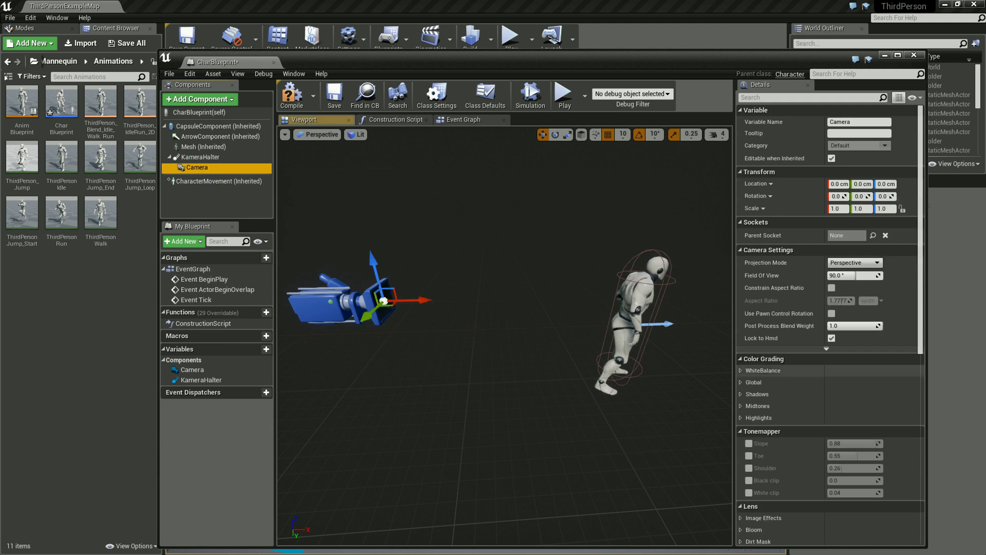
pyautogui.scroll(-1, 827, 308)
pyautogui.scroll(-3, 827, 308)
pyautogui.scroll(-5, 827, 308)
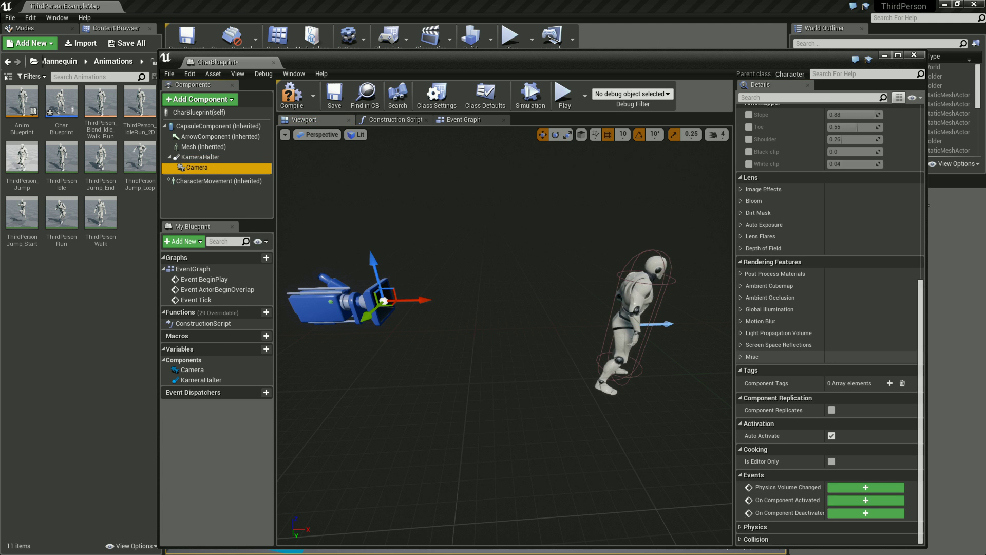
pyautogui.scroll(3, 826, 356)
pyautogui.scroll(1, 827, 357)
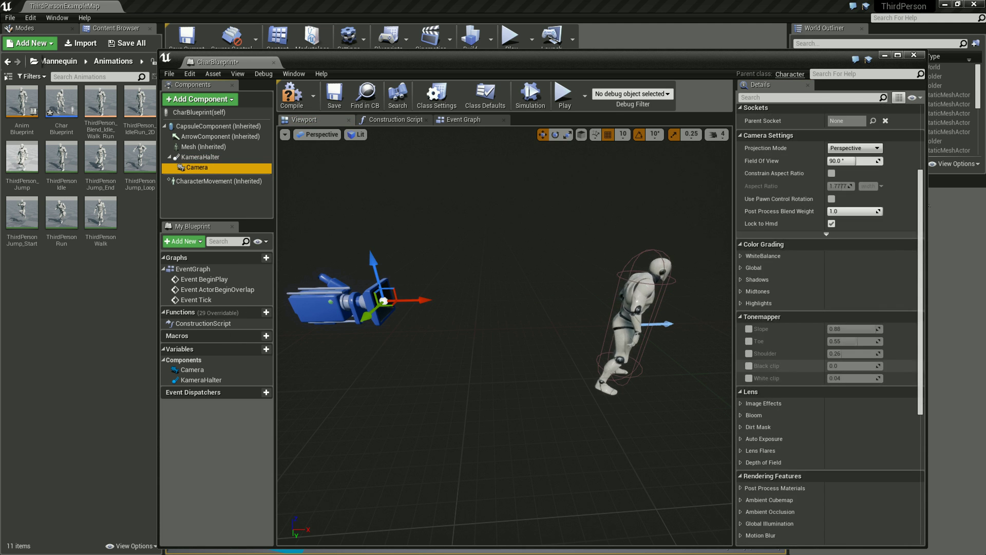
pyautogui.scroll(2, 826, 357)
pyautogui.scroll(1, 831, 324)
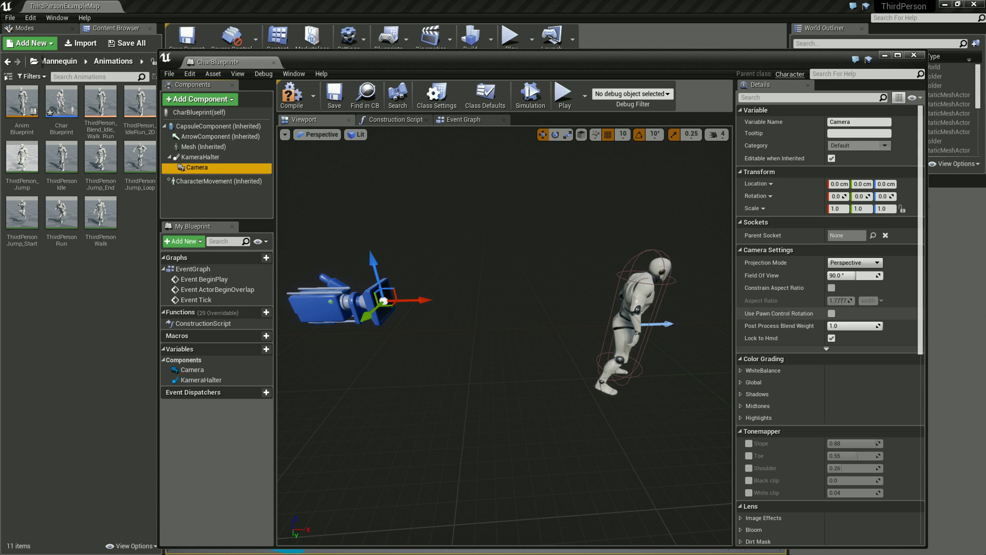
pyautogui.click(200, 157)
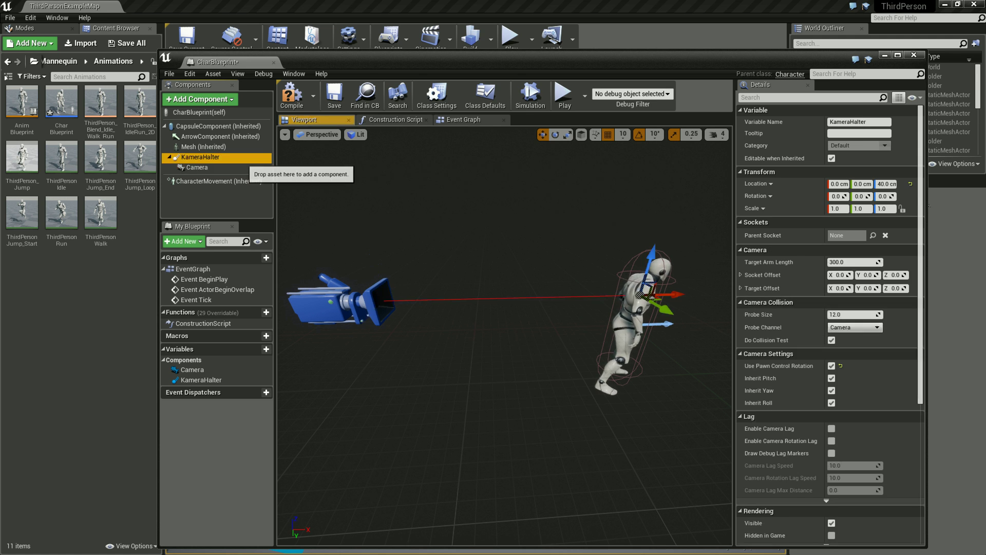
pyautogui.click(832, 365)
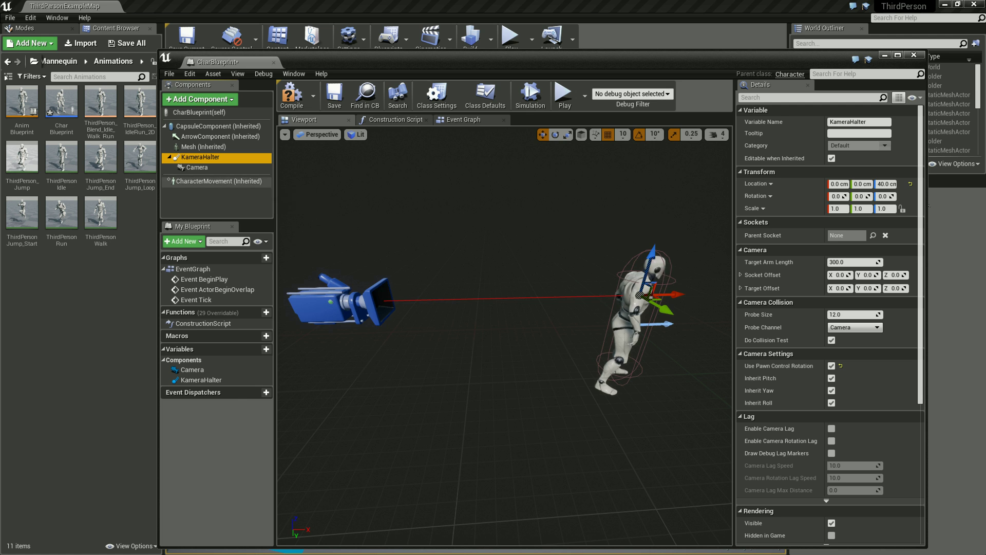
pyautogui.moveTo(211, 181)
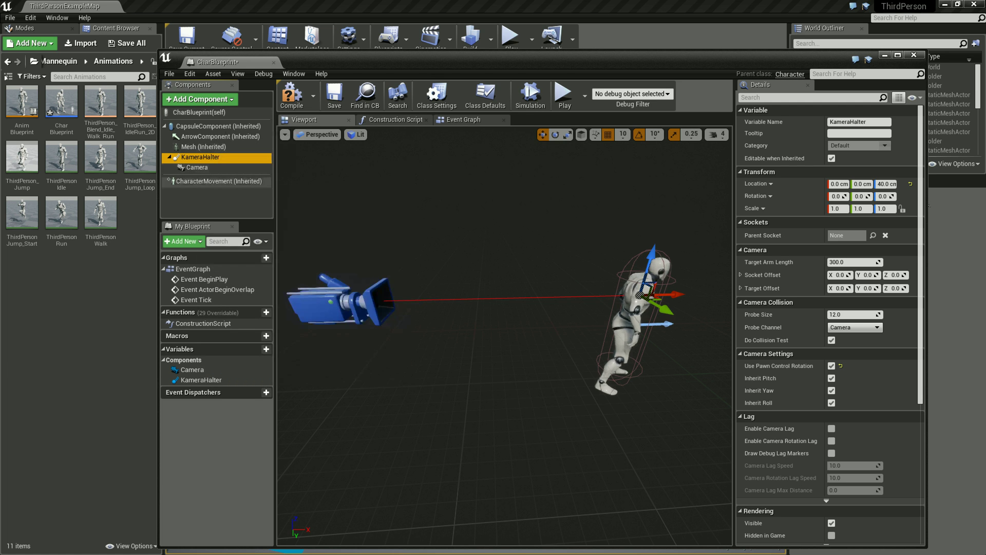
pyautogui.click(221, 182)
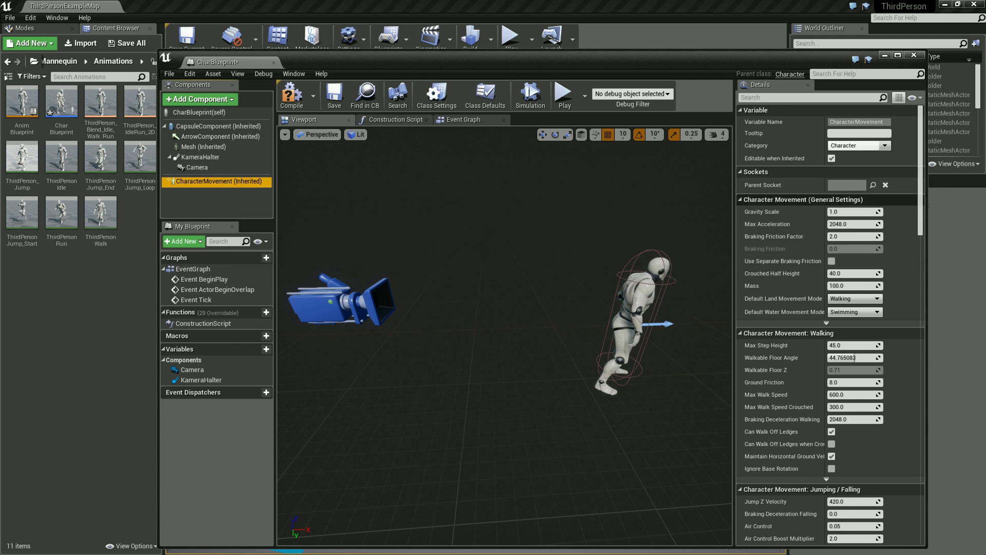
# - Set the CharacterMovement Jump Z Velocity to 1000
pyautogui.scroll(-3, 830, 324)
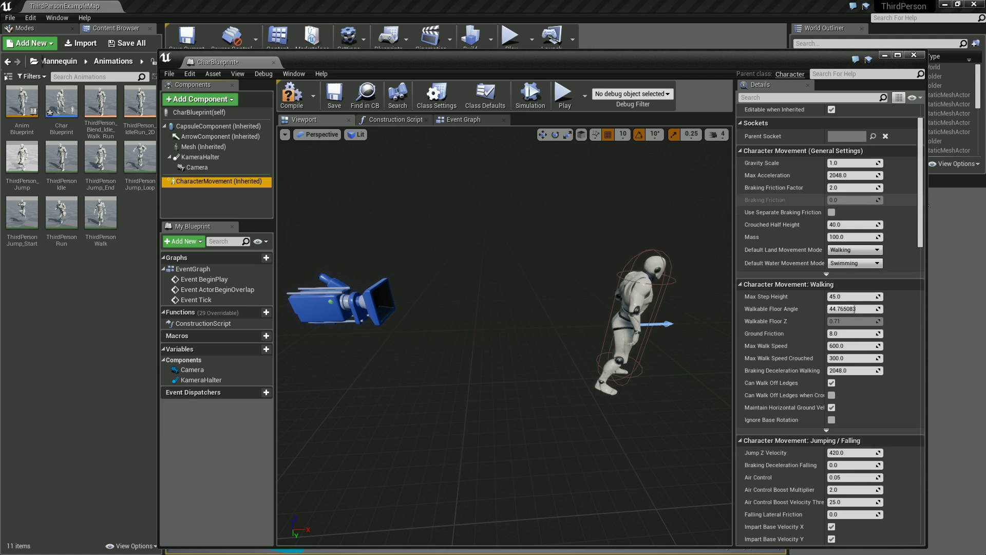
pyautogui.scroll(-2, 855, 309)
pyautogui.click(852, 263)
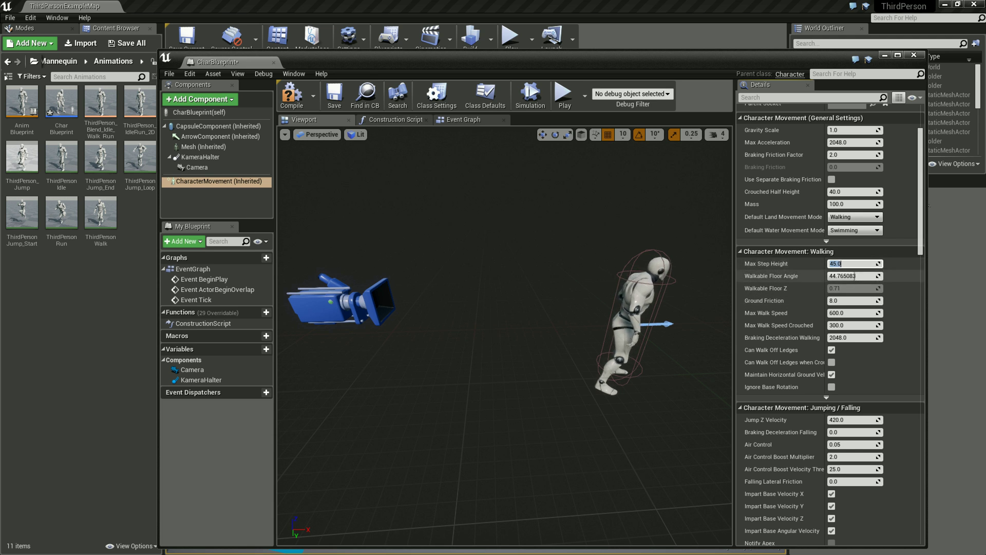
pyautogui.scroll(-3, 854, 277)
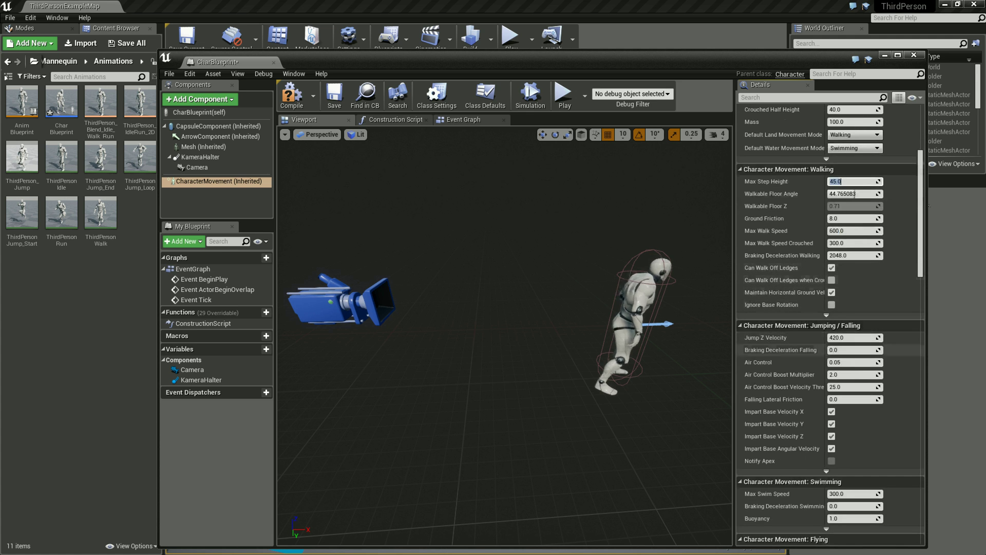
pyautogui.click(853, 338)
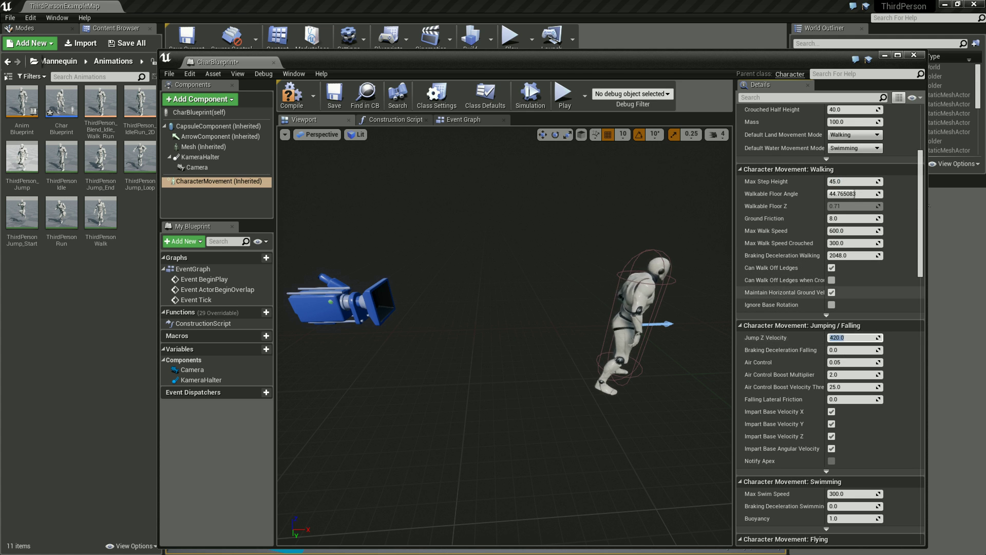
pyautogui.write('1000')
pyautogui.press('Return')
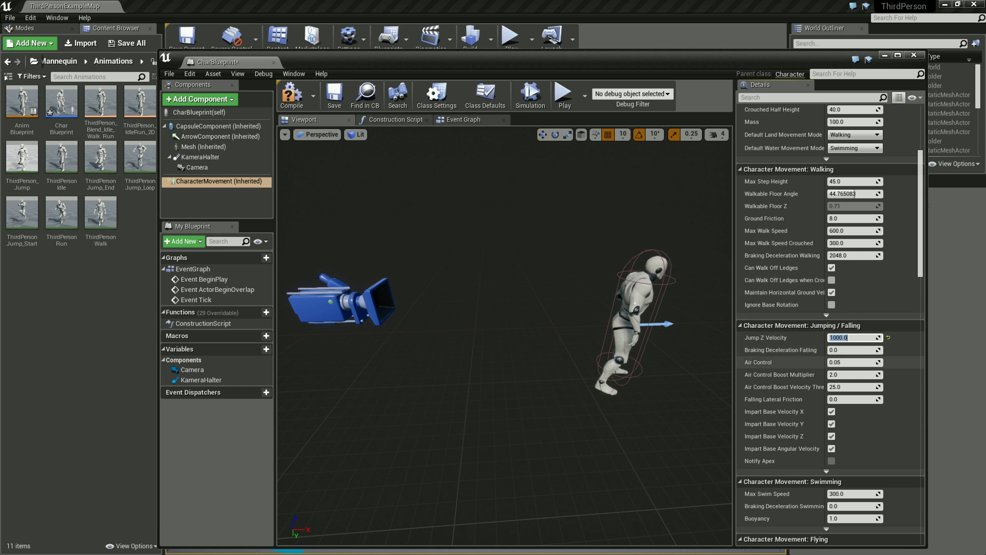
# - Set Air Control to 0.3 and review the remaining movement settings
pyautogui.click(852, 362)
pyautogui.write('0.3')
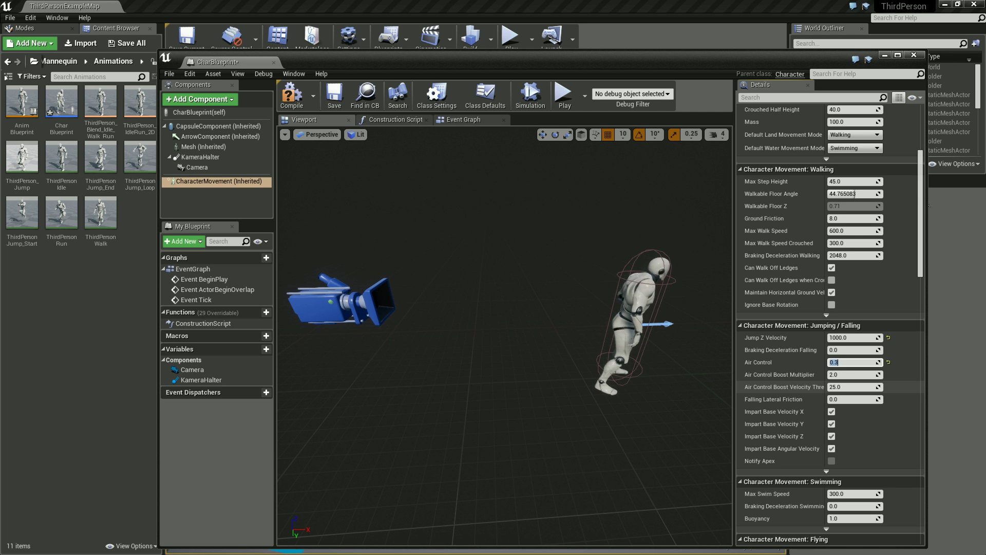
pyautogui.scroll(-1, 827, 359)
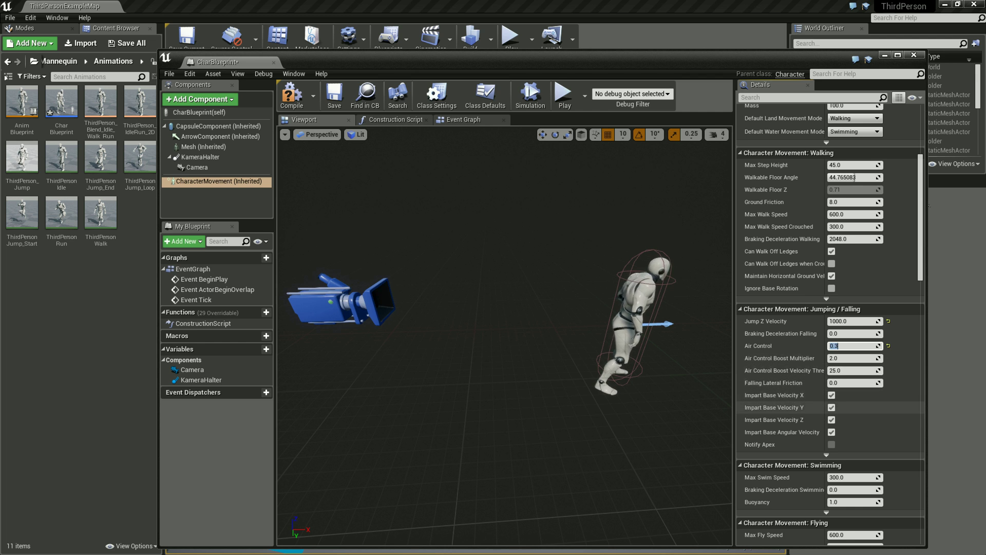
pyautogui.scroll(-2, 780, 403)
pyautogui.scroll(-1, 780, 401)
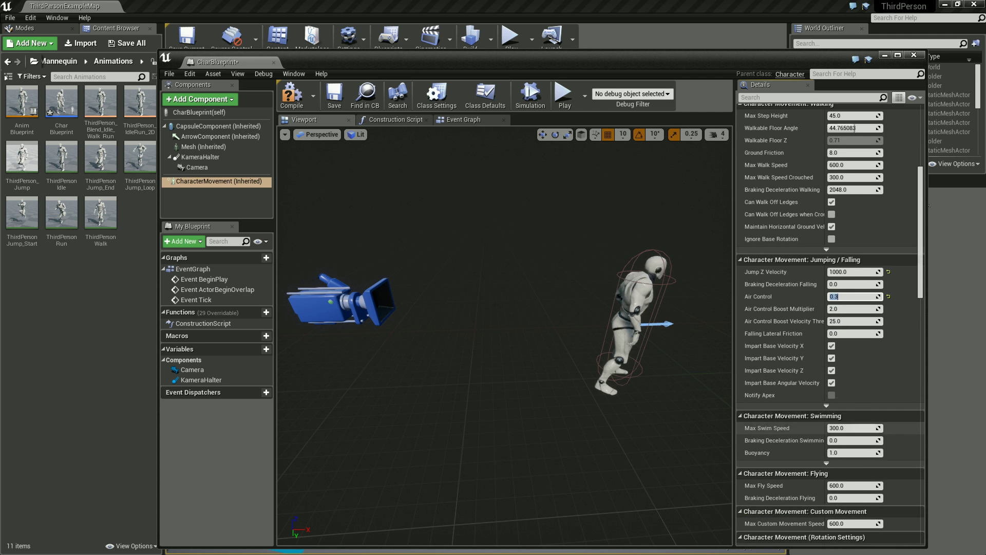
pyautogui.scroll(-3, 821, 439)
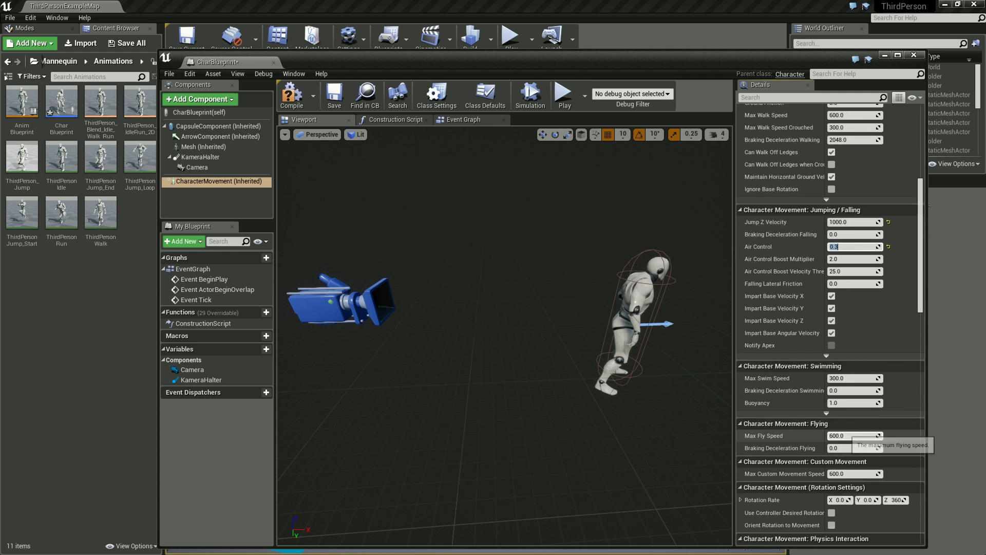
pyautogui.scroll(-2, 781, 439)
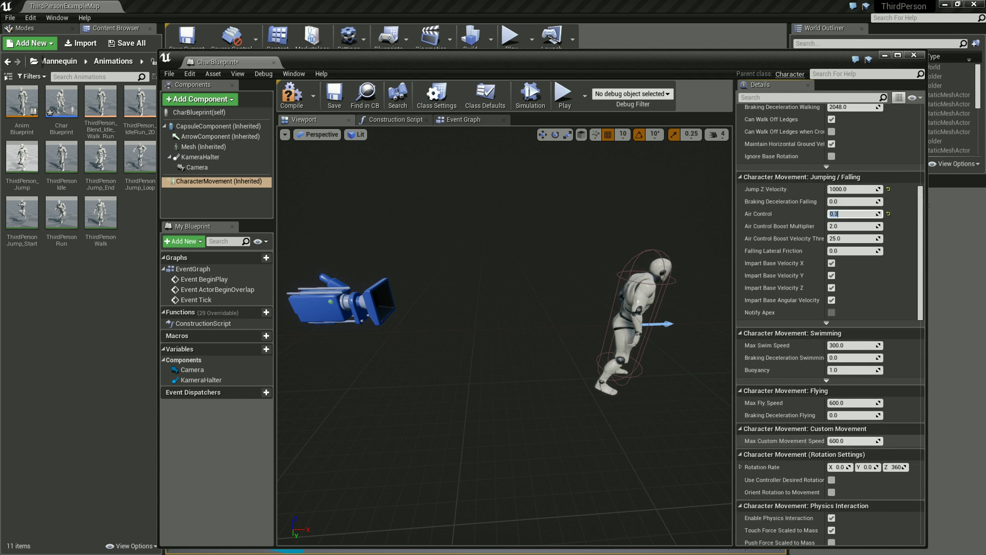
pyautogui.scroll(-2, 781, 411)
pyautogui.scroll(-2, 780, 411)
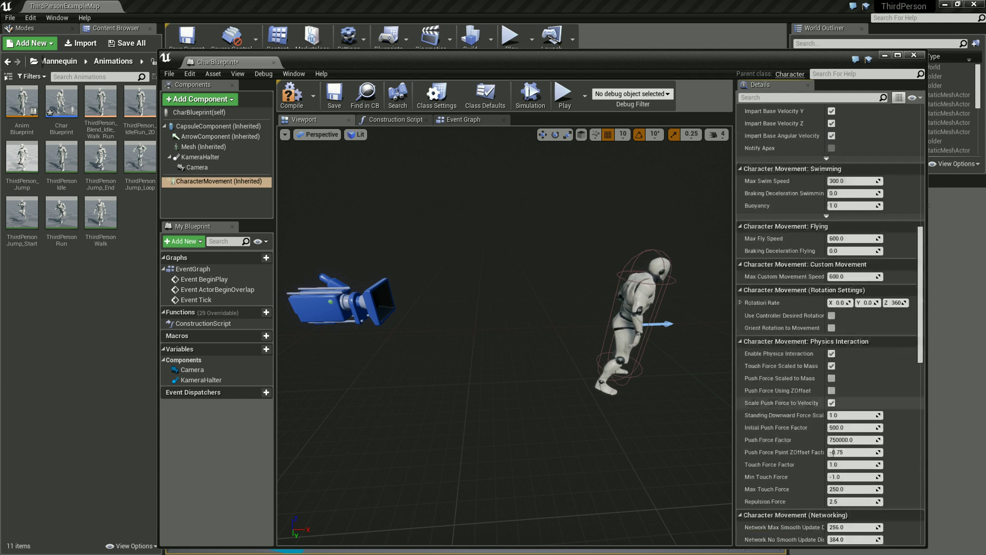
pyautogui.scroll(-2, 781, 411)
pyautogui.scroll(-2, 781, 411)
pyautogui.scroll(8, 847, 411)
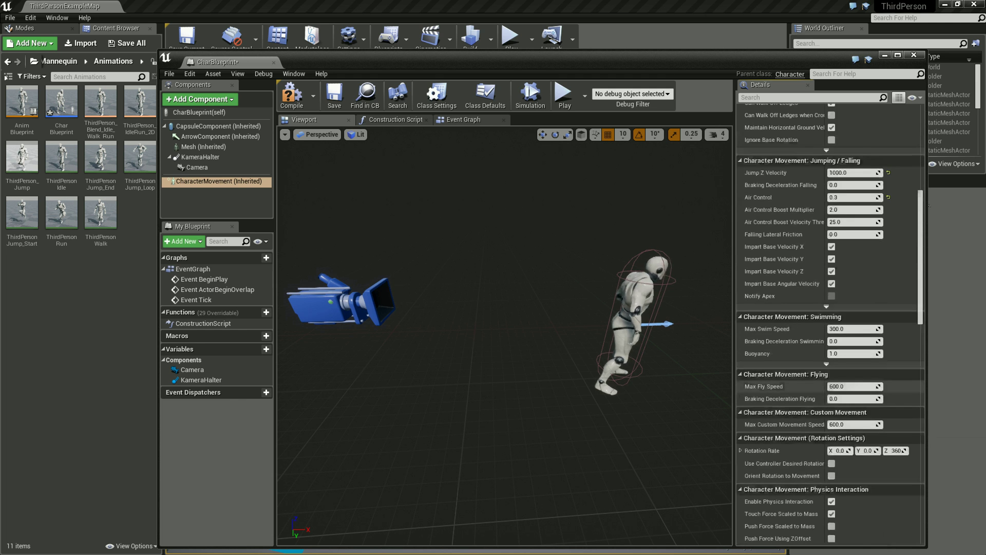
pyautogui.scroll(8, 850, 386)
pyautogui.scroll(10, 855, 358)
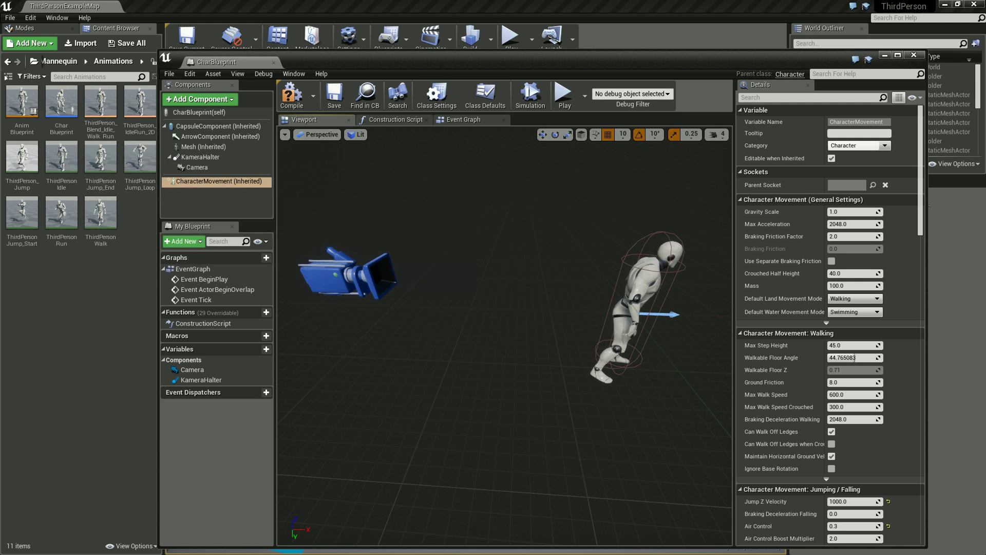
# - Untick Use Controller Rotation Yaw in CharBlueprint's Pawn class defaults
pyautogui.click(203, 146)
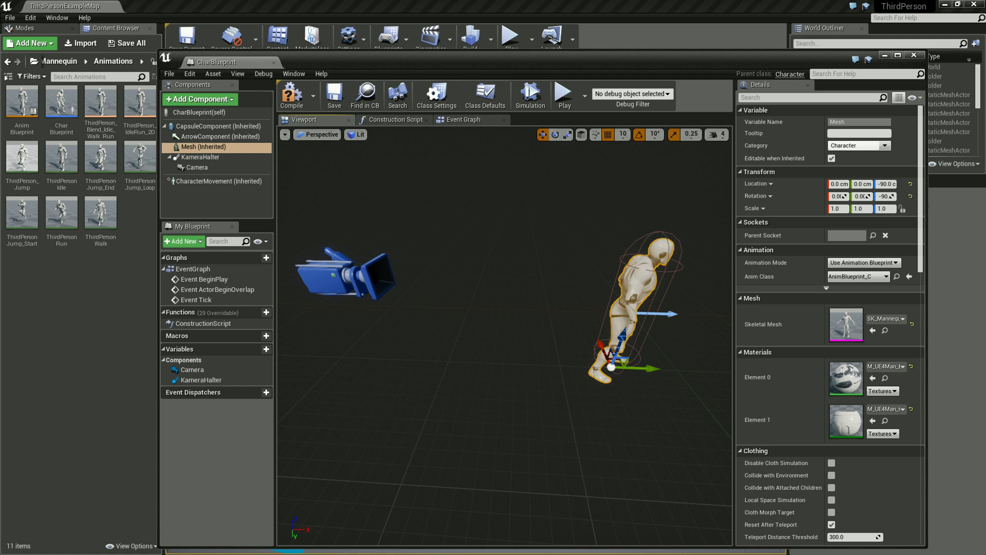
pyautogui.click(200, 112)
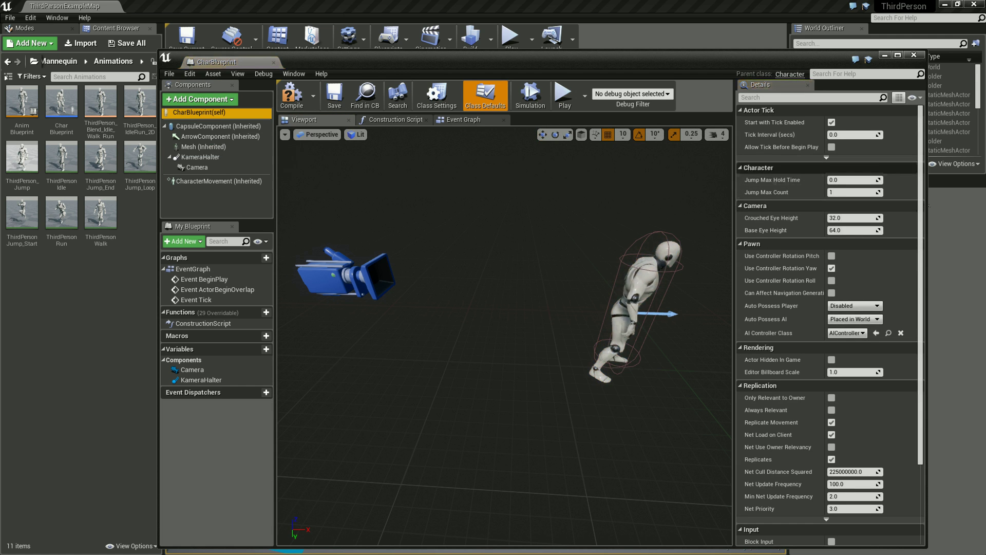
pyautogui.scroll(-1, 781, 252)
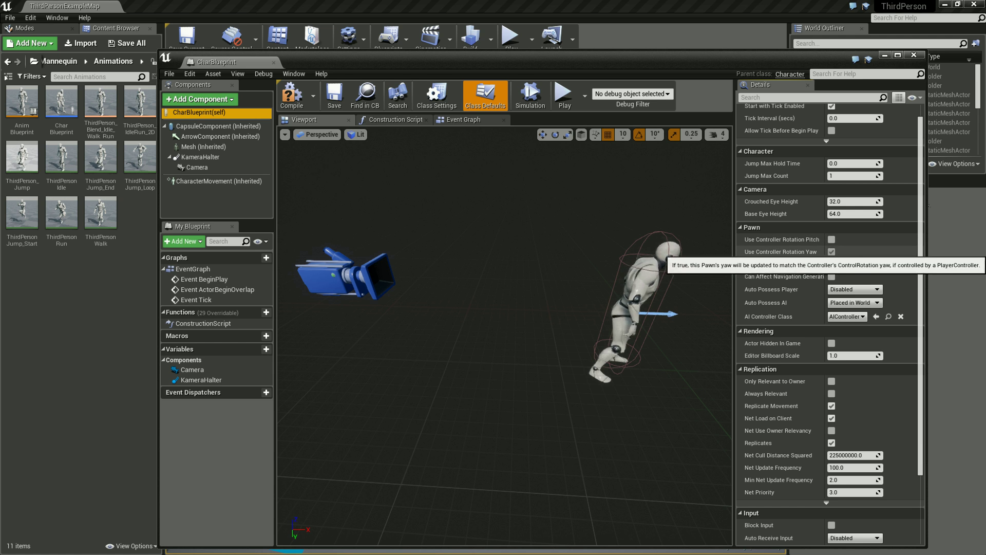
pyautogui.click(831, 252)
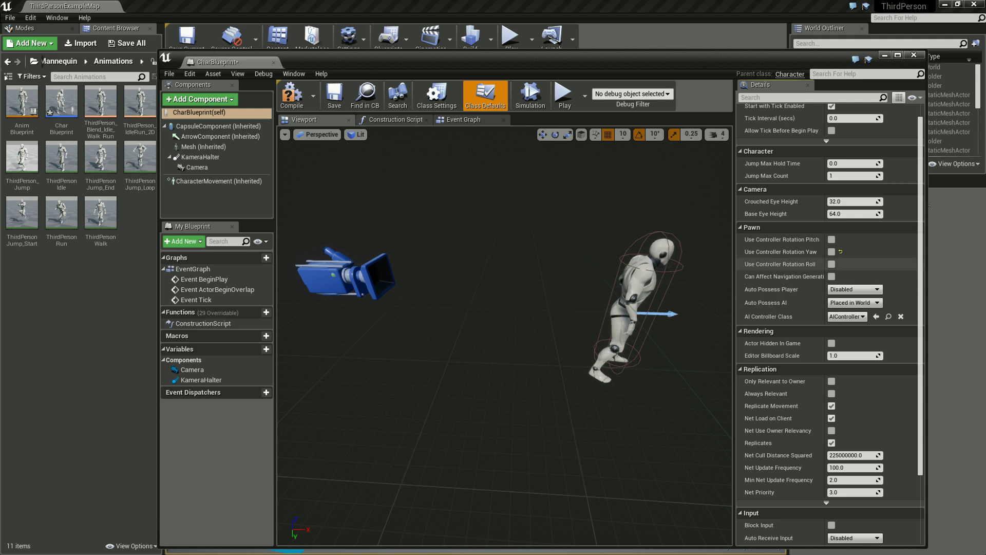
# - Toggle Use Controller Rotation Yaw on and back off, leaving it disabled
pyautogui.click(832, 251)
pyautogui.click(832, 251)
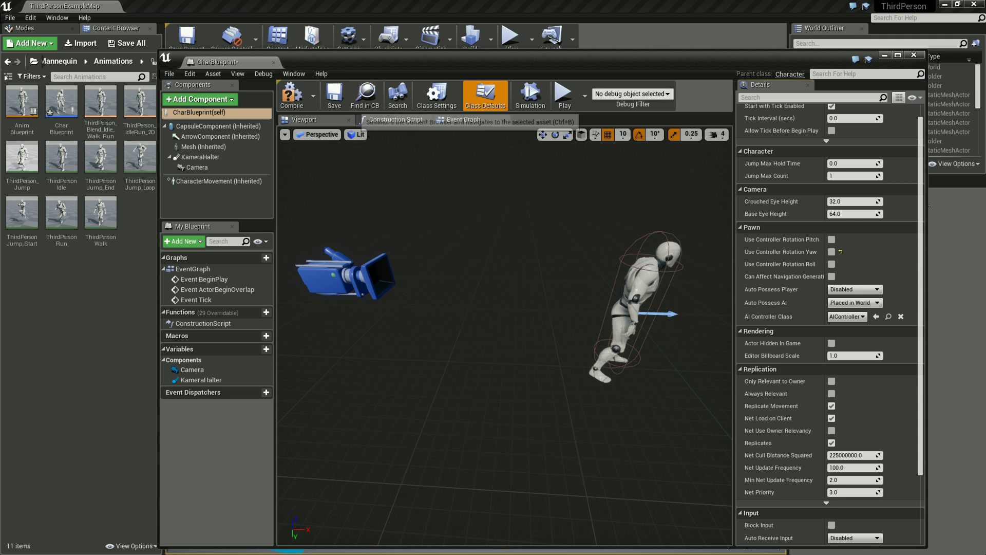
pyautogui.scroll(-2, 827, 323)
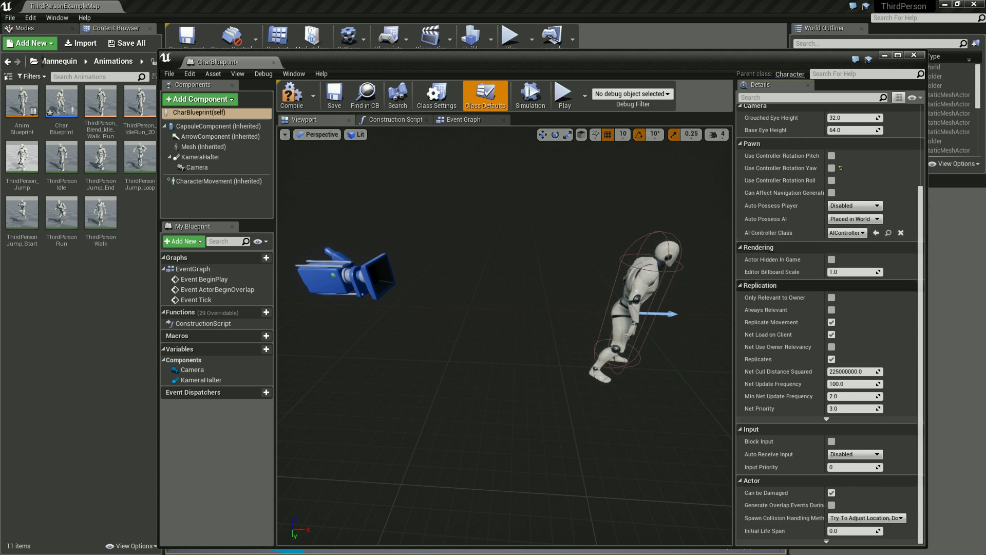
pyautogui.scroll(3, 826, 323)
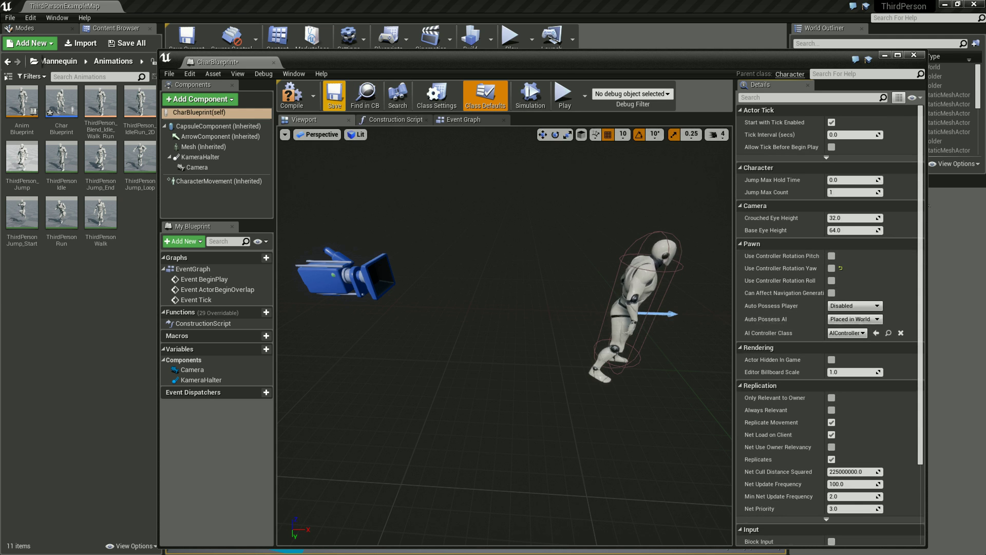
# - Save and compile CharBlueprint, then review its class defaults
pyautogui.click(335, 94)
pyautogui.click(292, 95)
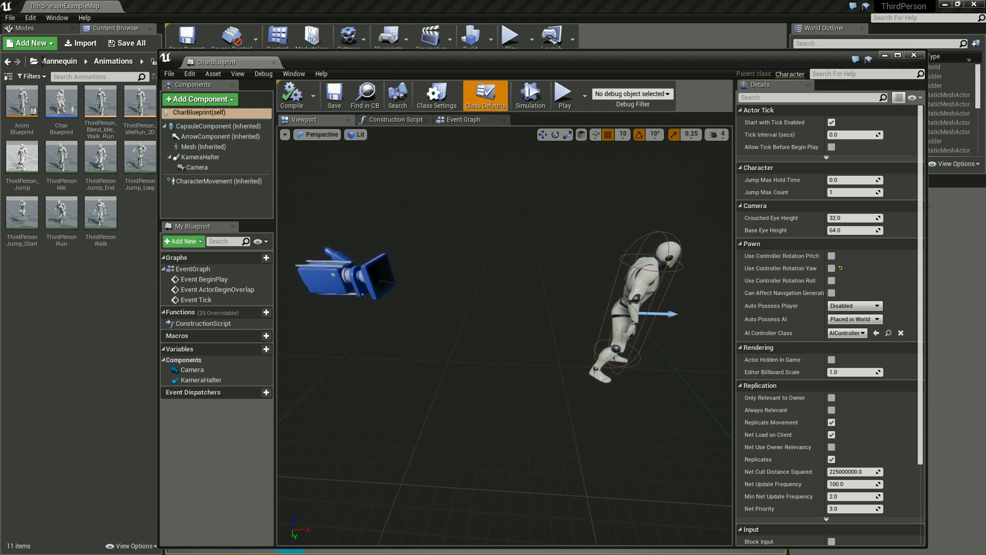
pyautogui.scroll(-4, 780, 305)
pyautogui.scroll(-2, 781, 305)
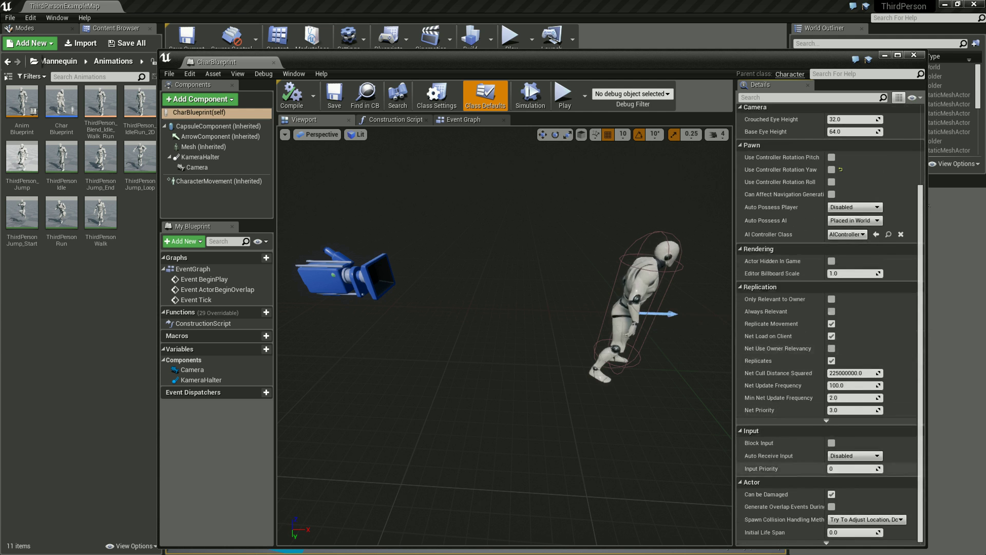
pyautogui.scroll(-1, 781, 256)
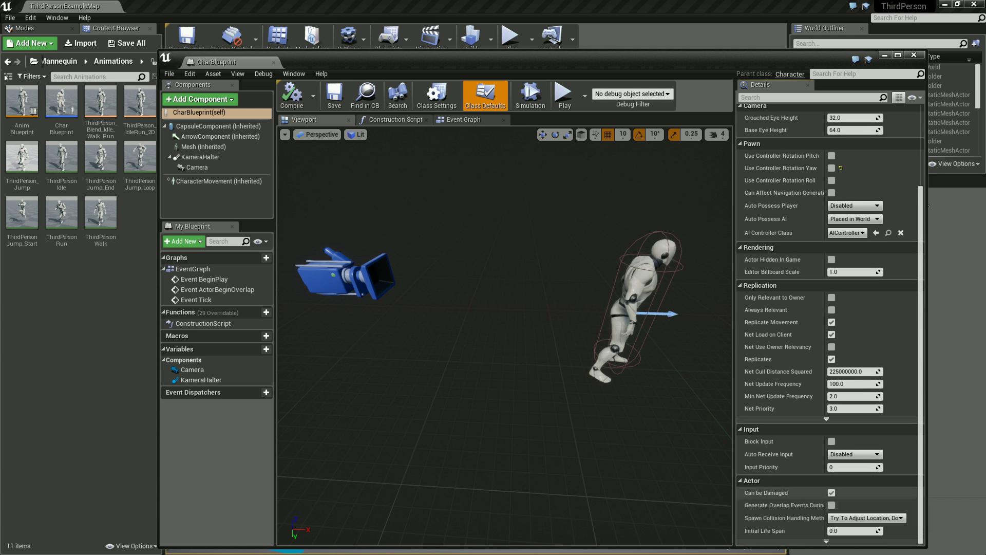
pyautogui.moveTo(781, 518)
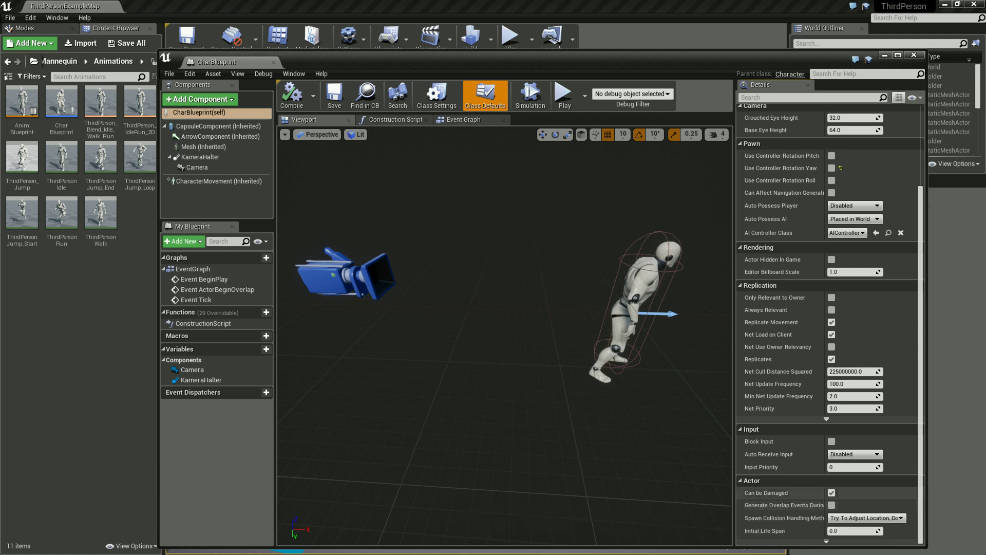
pyautogui.scroll(4, 781, 195)
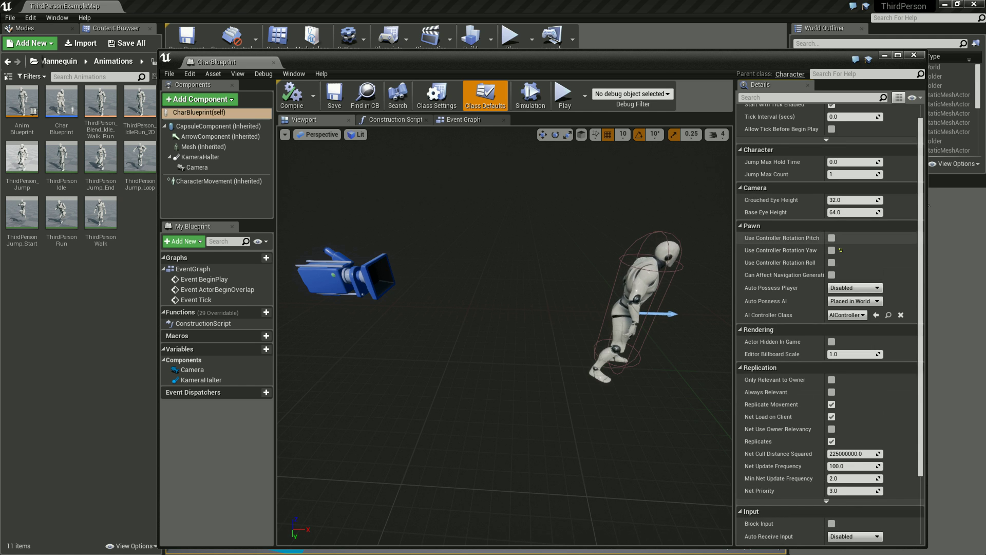
pyautogui.scroll(1, 781, 195)
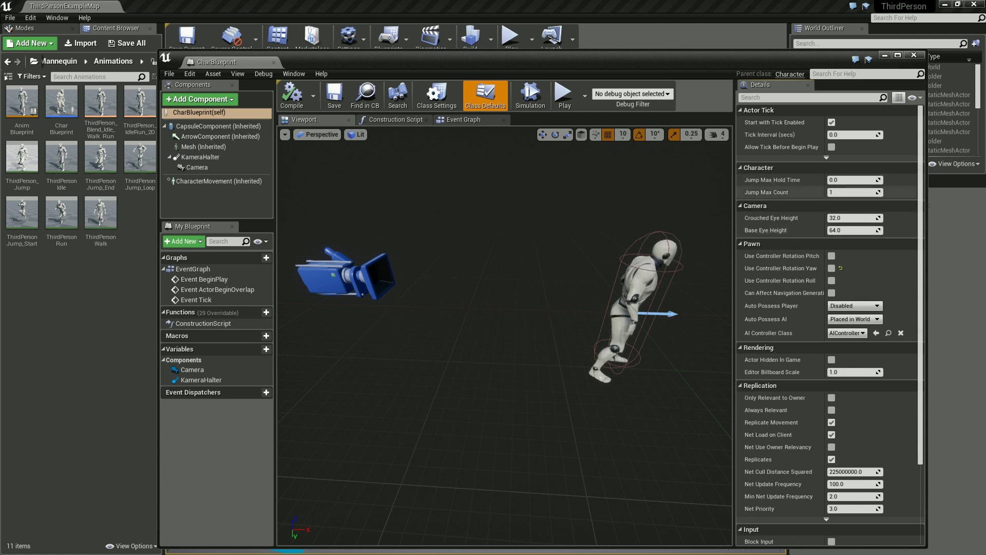
pyautogui.moveTo(770, 192)
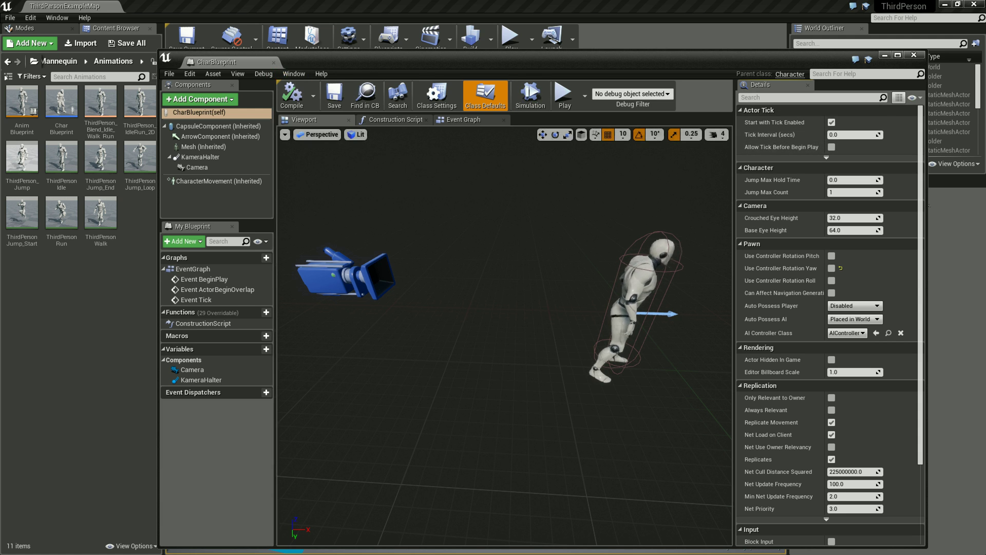
pyautogui.moveTo(504, 334)
pyautogui.mouseDown(button='right')
pyautogui.moveTo(503, 308)
pyautogui.moveTo(493, 328)
pyautogui.mouseUp(button='right')
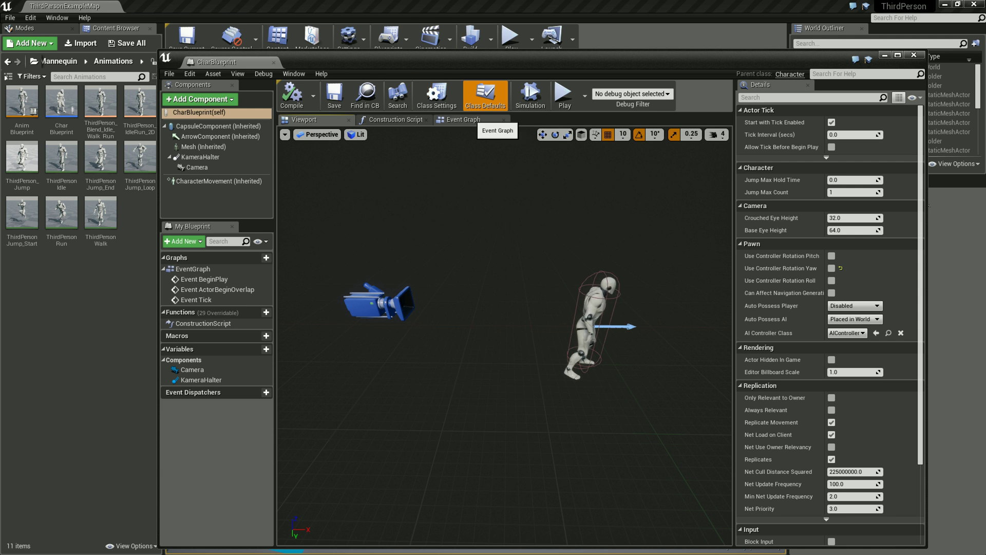
pyautogui.moveTo(504, 334)
pyautogui.mouseDown(button='right')
pyautogui.moveTo(524, 334)
pyautogui.moveTo(503, 334)
pyautogui.mouseUp(button='right')
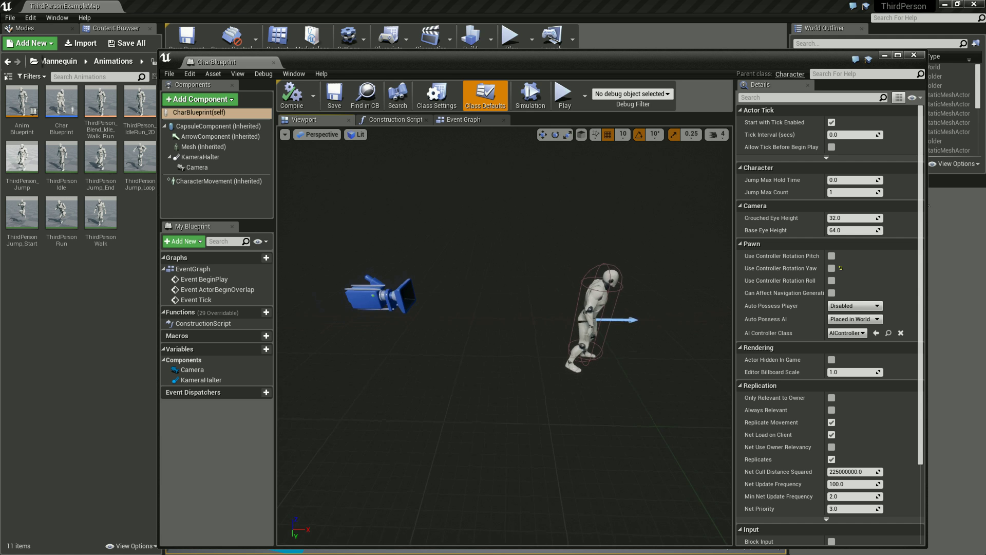